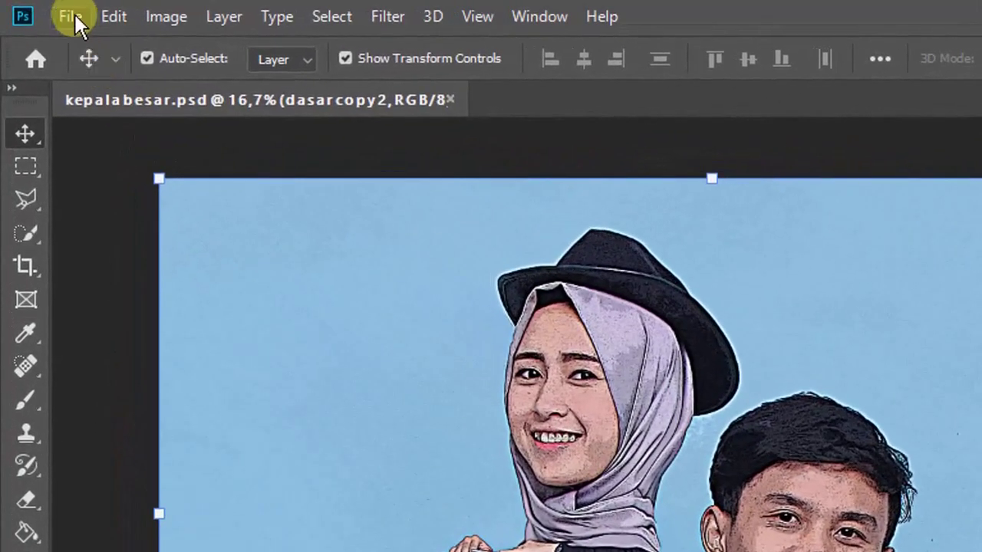
- Open the photo aftn-0915.jpg from the Documen (E:) drive
click(40, 9)
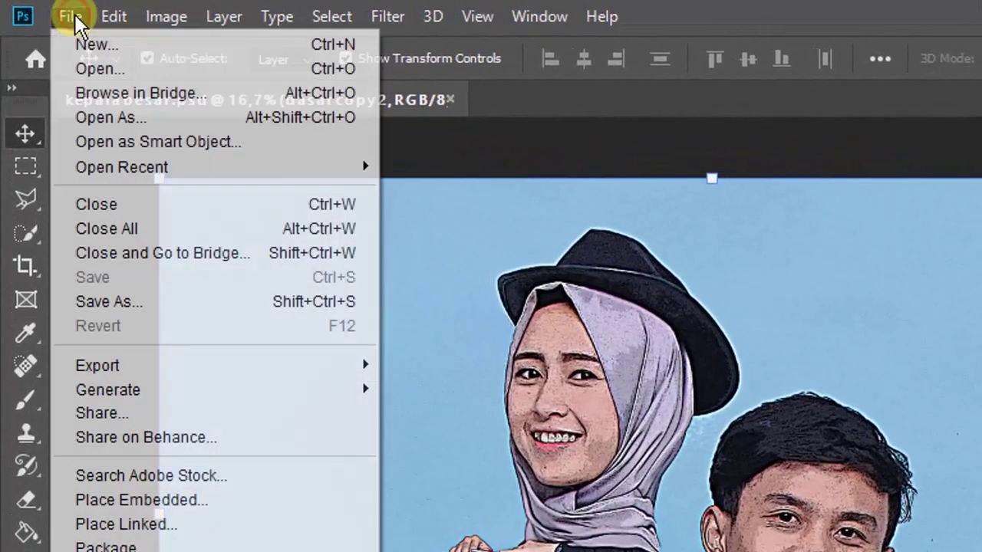
click(131, 69)
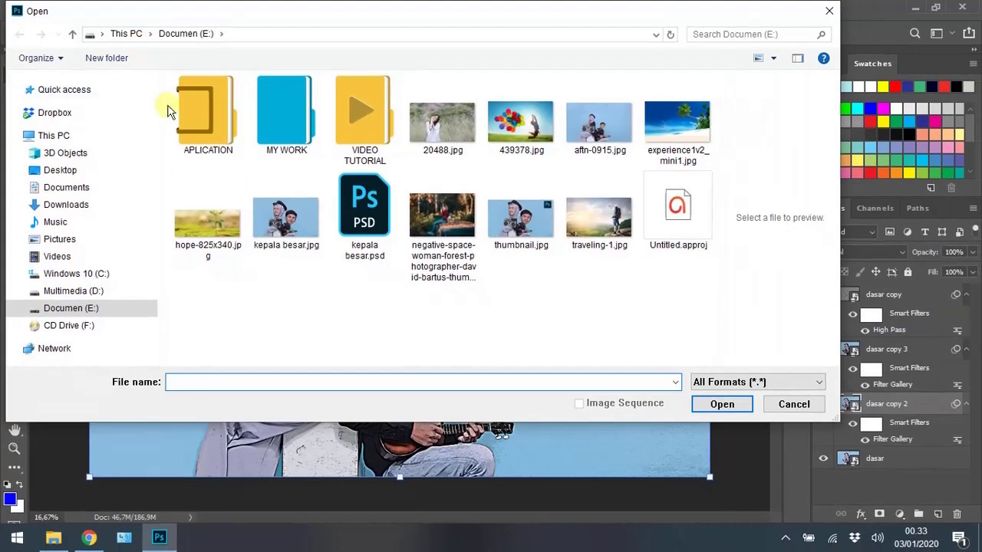
click(600, 132)
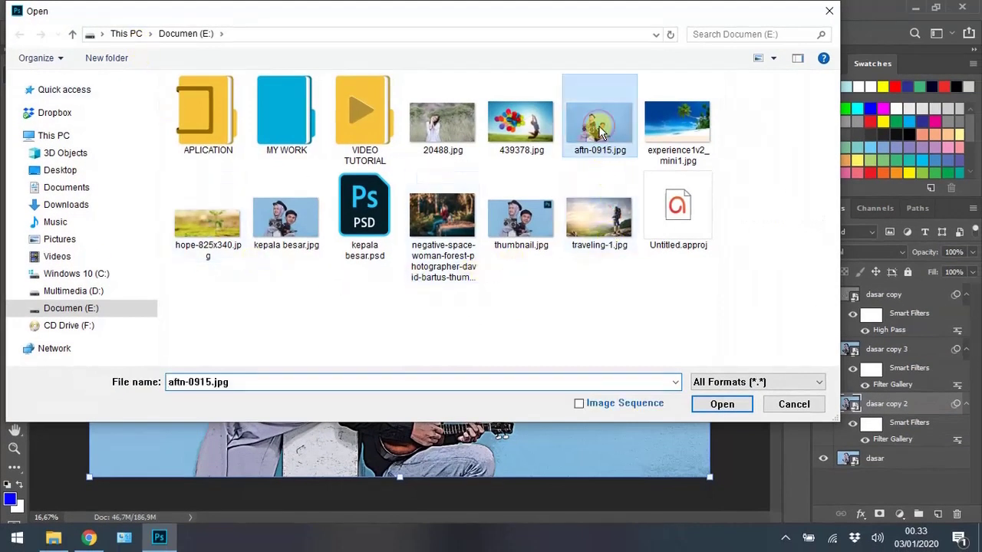
click(706, 403)
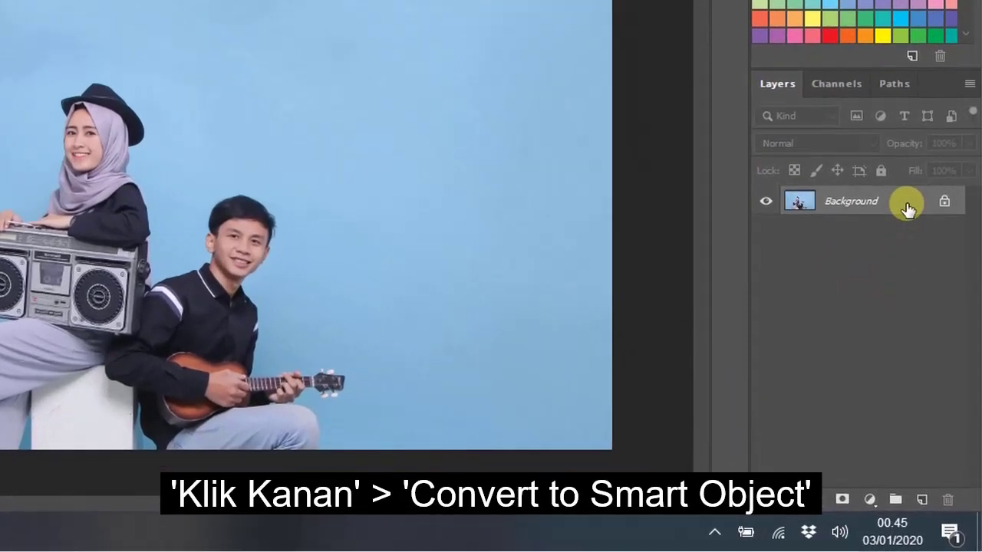
- Convert the Background layer to a smart object and duplicate it within the same document
right_click(908, 210)
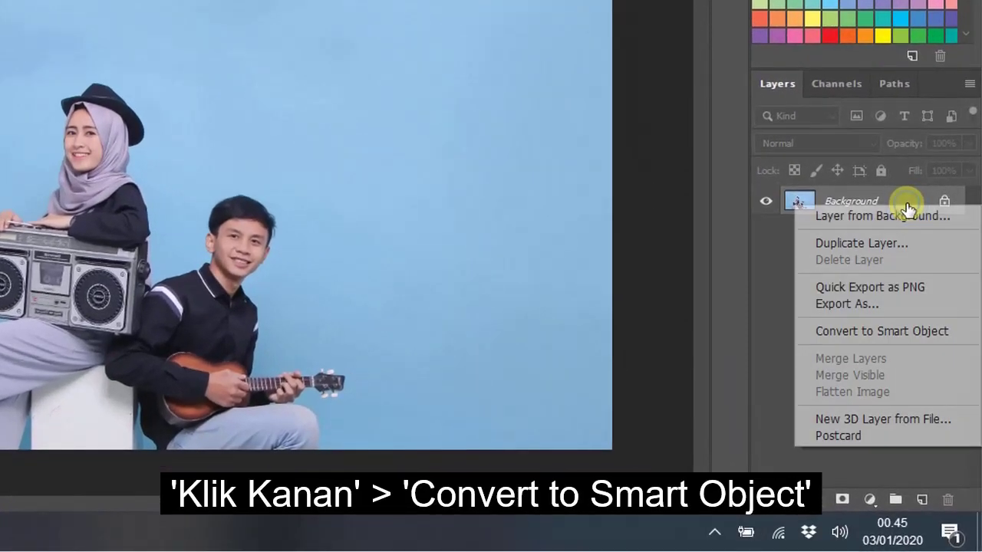
click(924, 337)
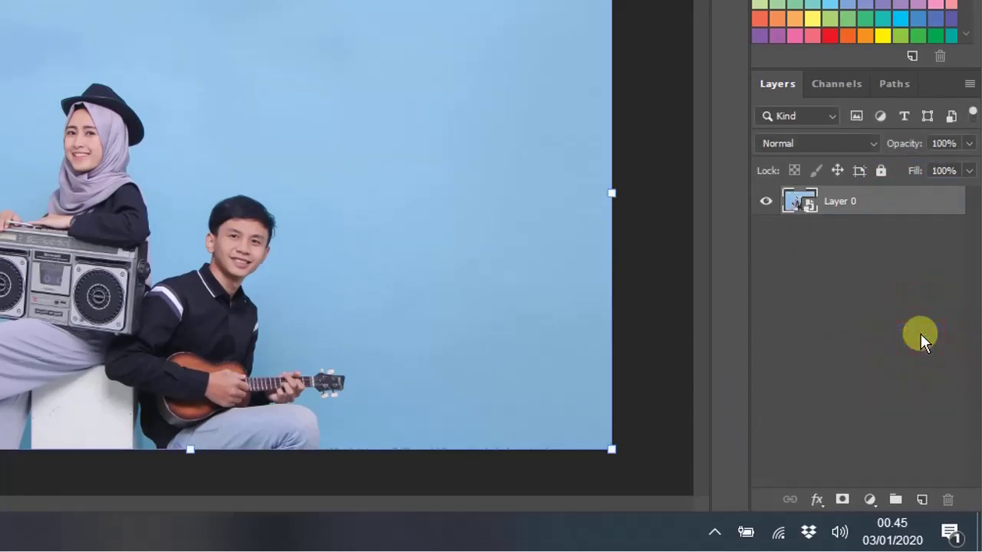
right_click(882, 203)
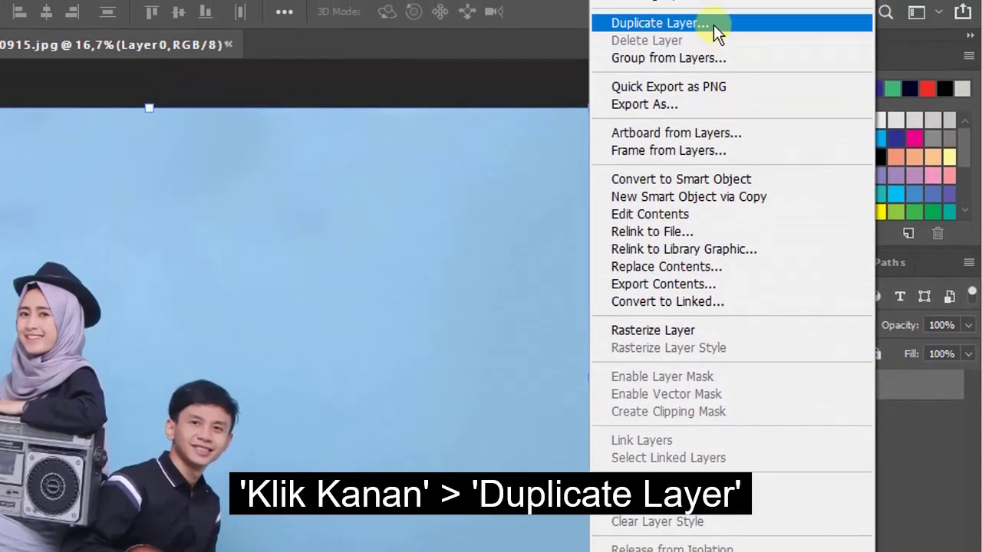
click(713, 25)
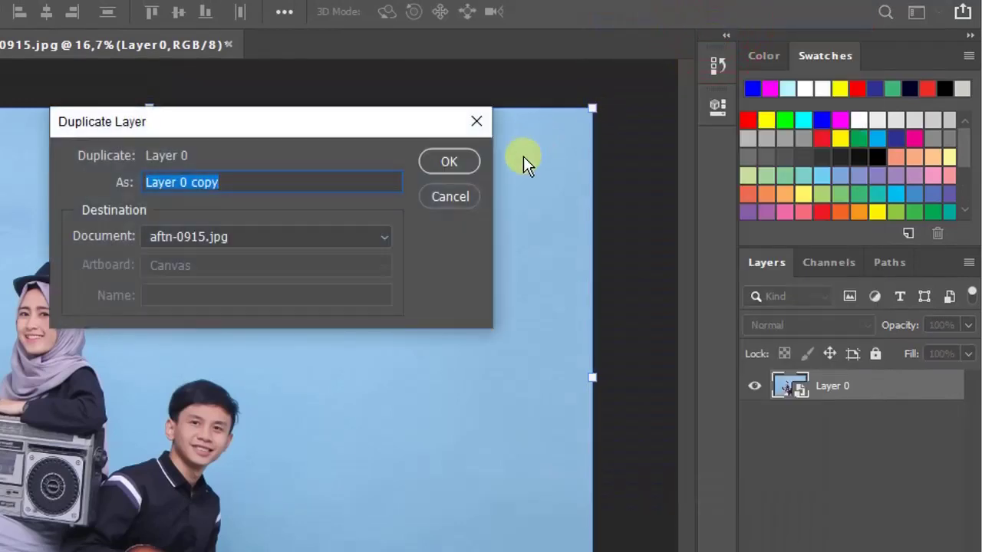
click(452, 161)
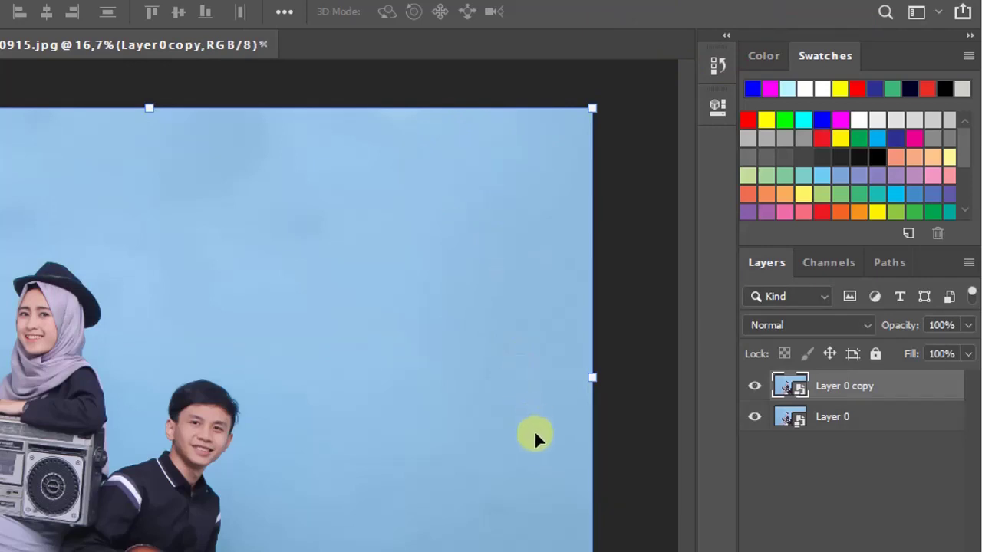
- Rename the original lower layer as background
click(849, 424)
double_click(862, 416)
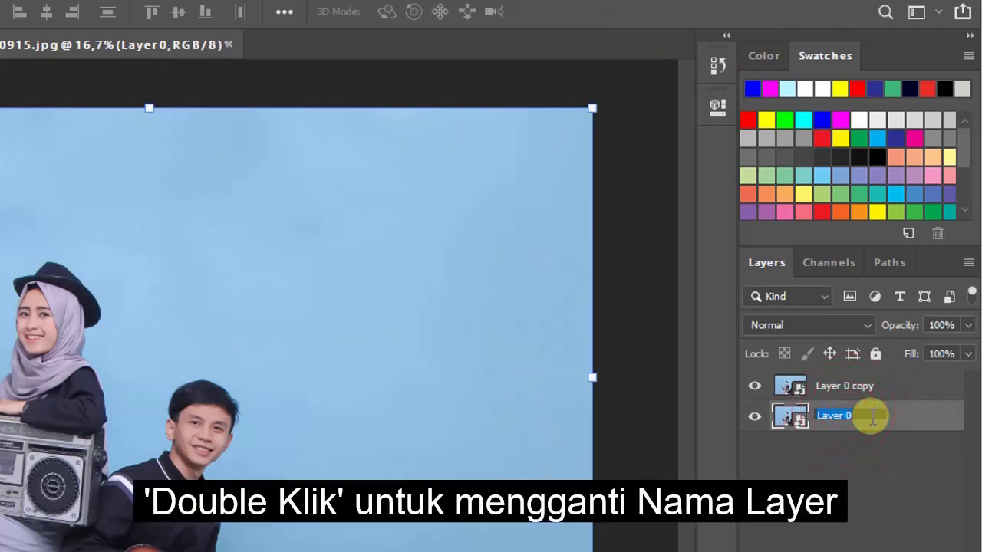
text(backgroun)
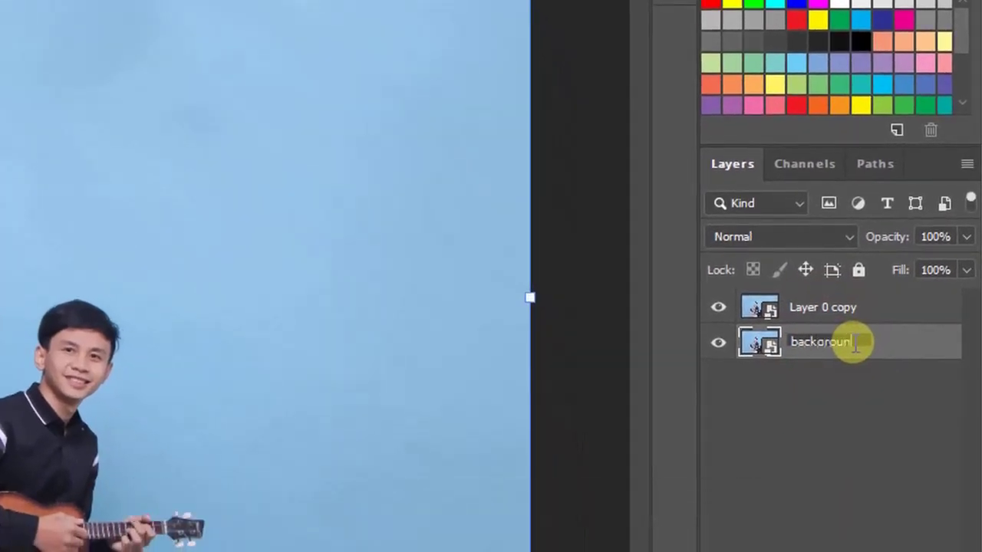
text(d)
- Rename the duplicated layer as kepala and hide the background layer
click(859, 308)
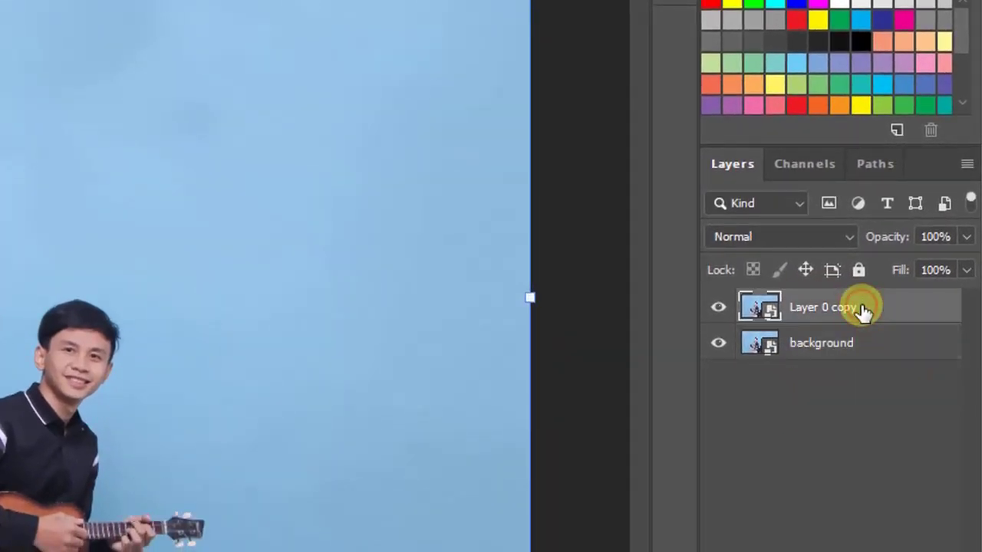
double_click(852, 308)
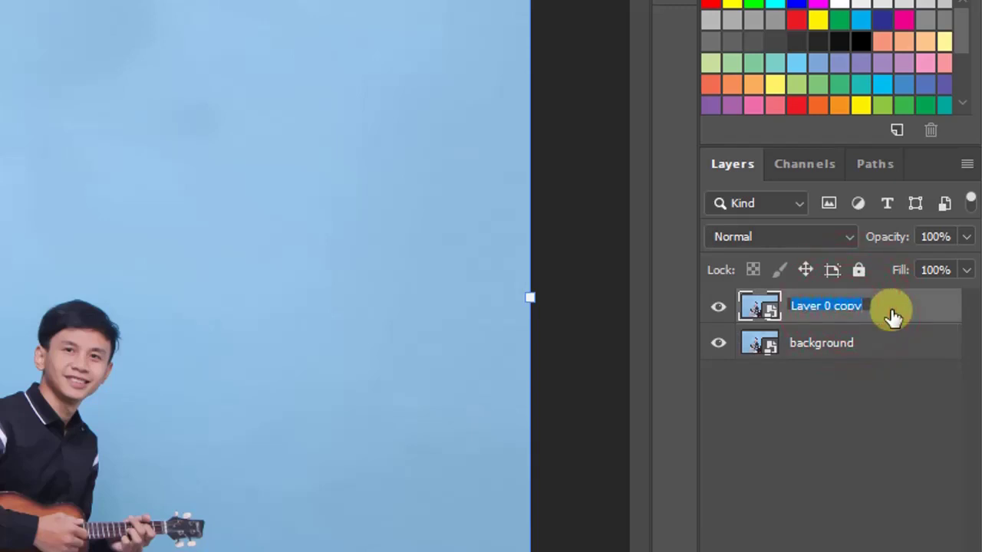
text(kepala)
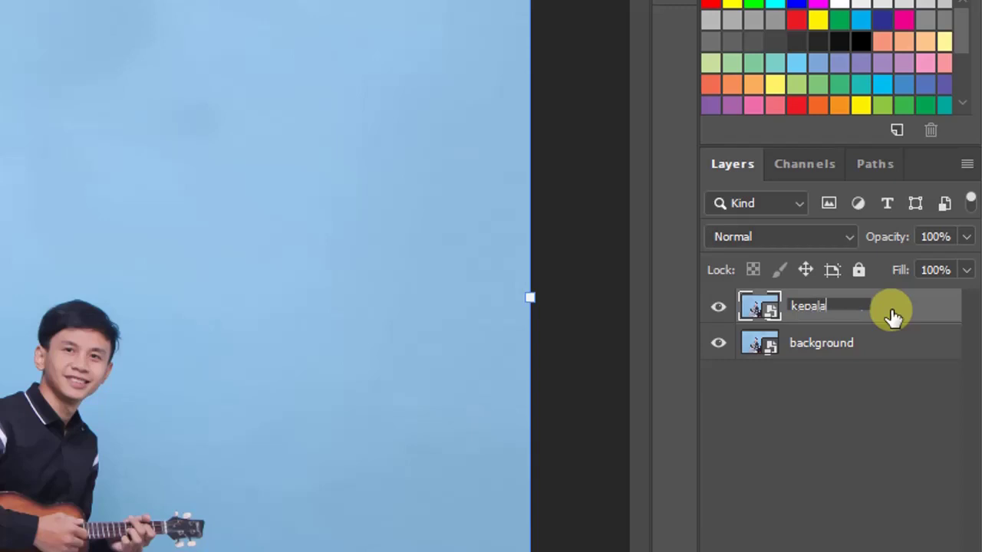
click(895, 355)
click(852, 308)
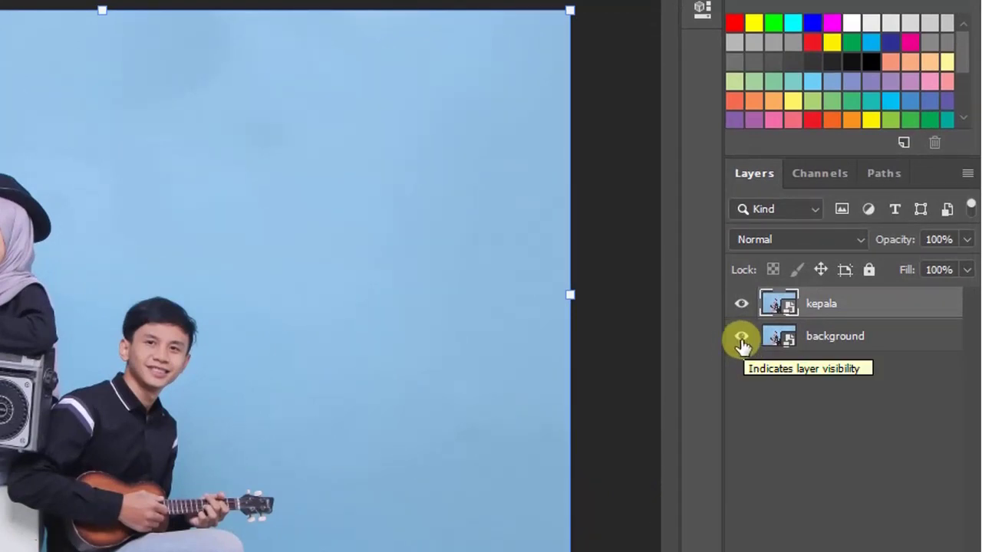
click(741, 341)
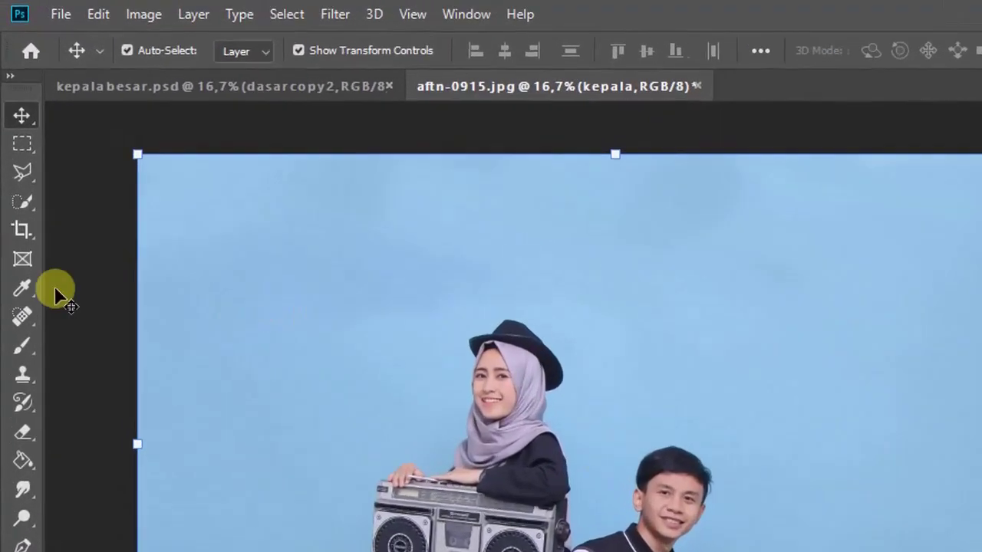
- Select the woman's head, including her hat and headscarf, on the kepala layer with the Quick Selection tool
click(20, 208)
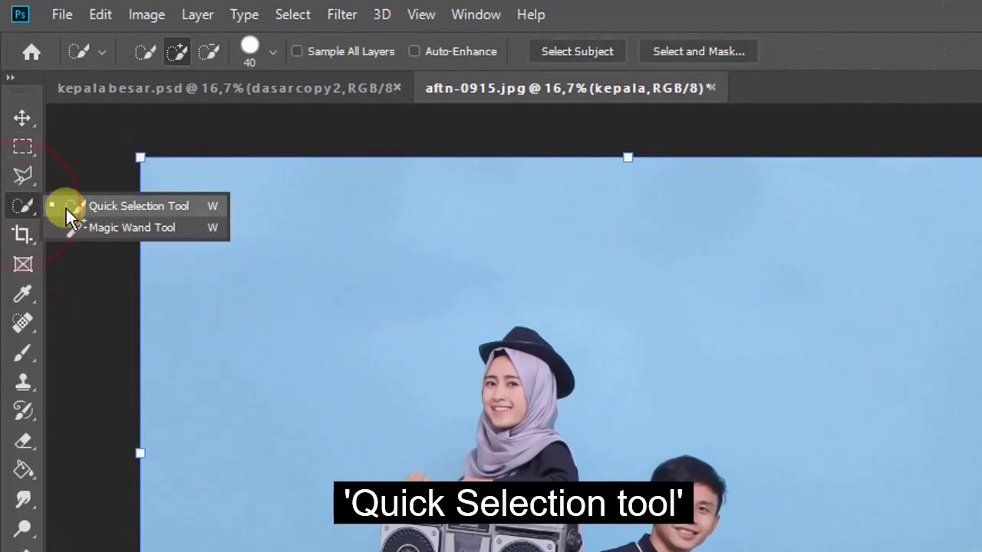
click(147, 212)
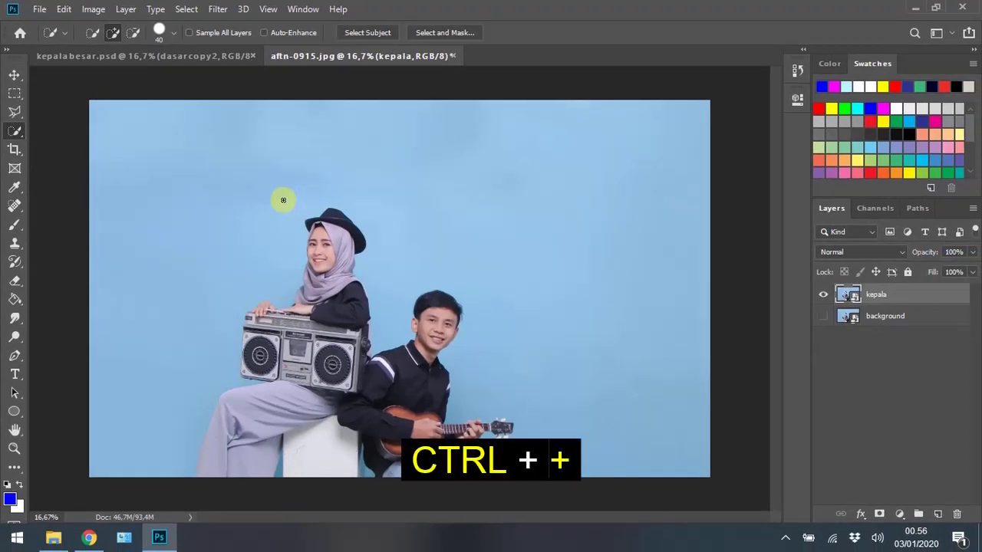
key(ctrl+plus)
key(ctrl+plus)
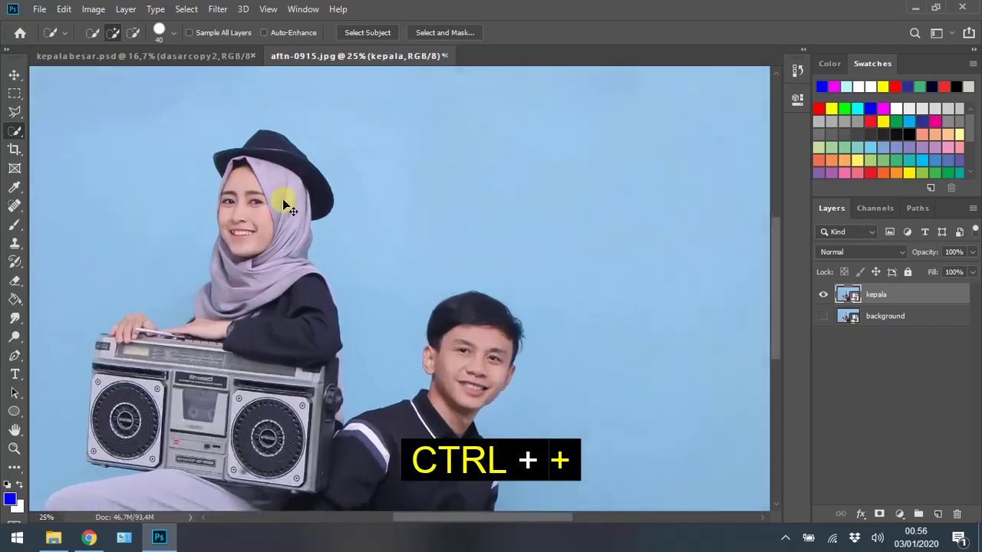
key(ctrl+plus)
scroll(283, 199, up, 2)
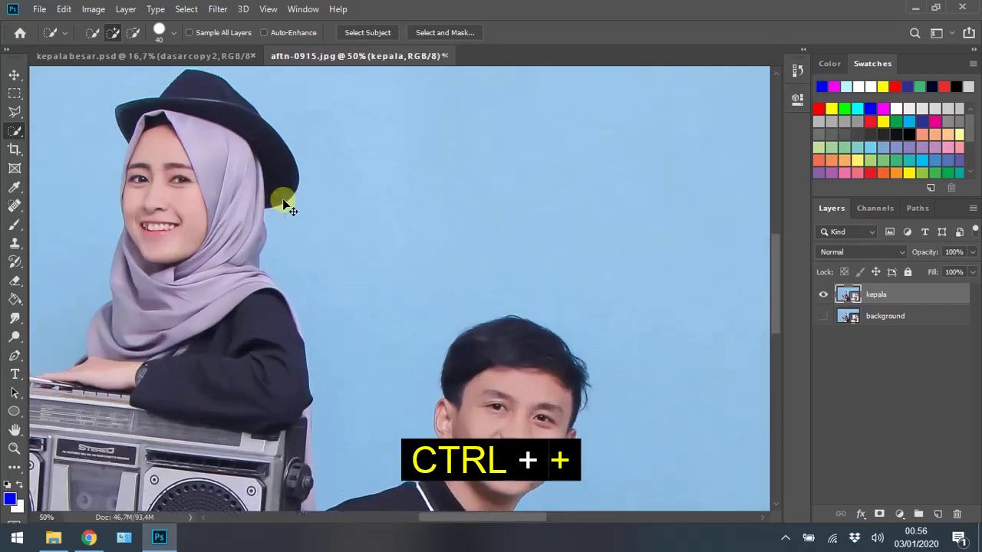
scroll(464, 517, left, 5)
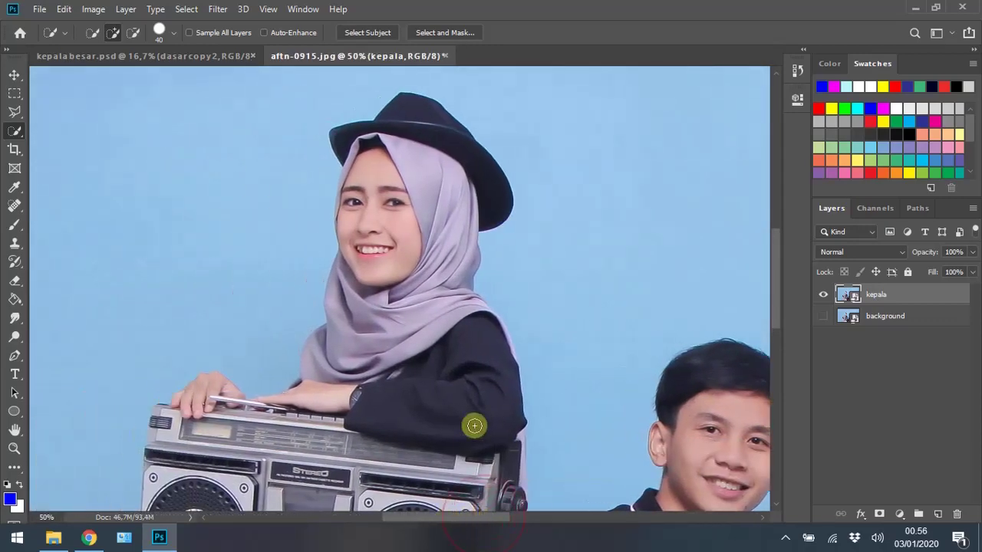
scroll(483, 377, up, 1)
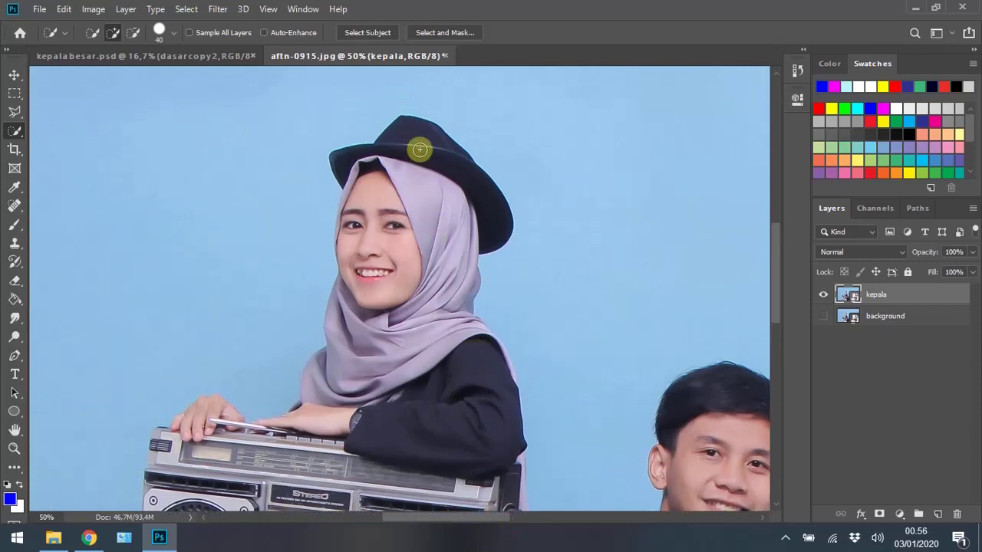
mouse_move(408, 137)
mouse_down()
mouse_move(415, 149)
mouse_move(364, 360)
mouse_up()
drag(360, 175, 345, 214)
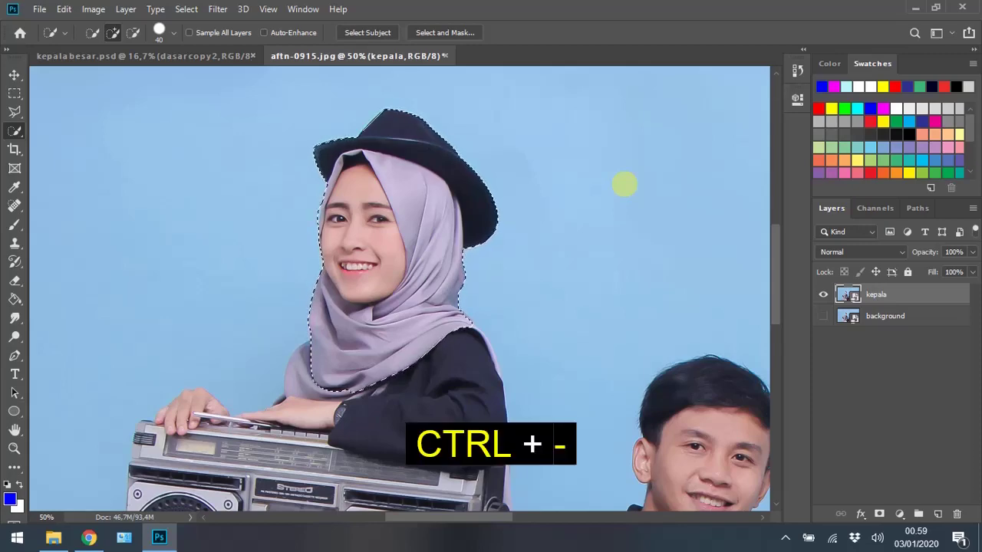
- Invert the head selection and rasterize the kepala layer
key(ctrl+minus)
key(ctrl+minus)
key(ctrl+minus)
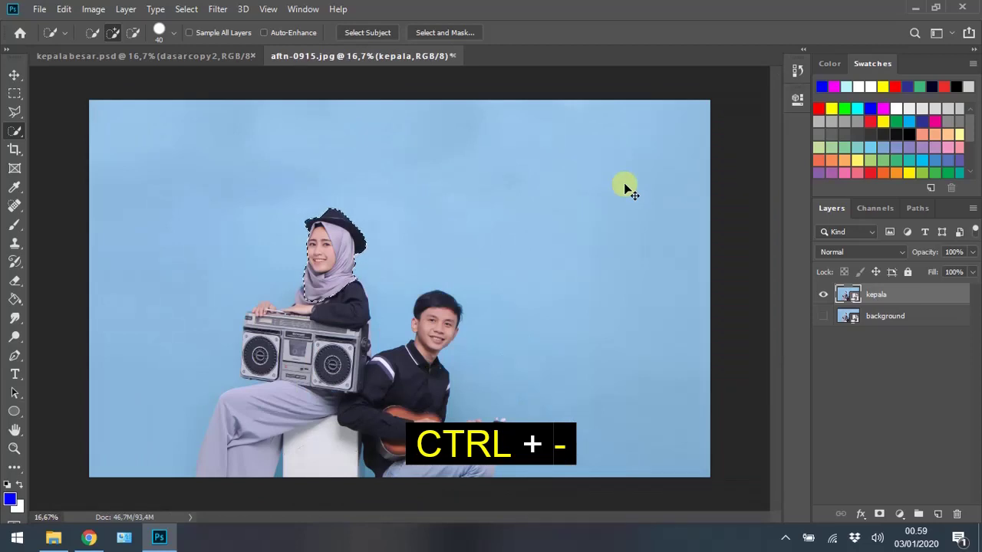
key(ctrl+shift+i)
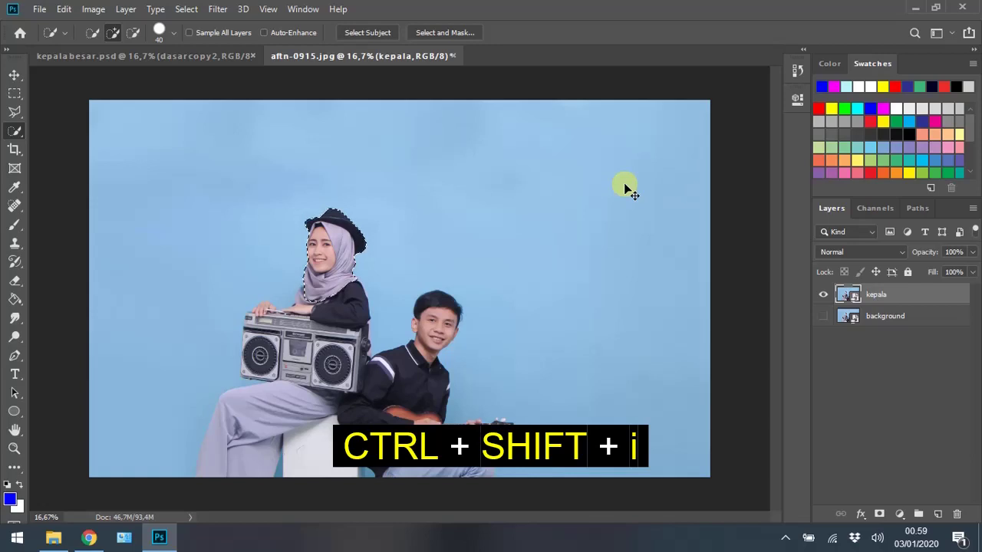
key(ctrl+shift+i)
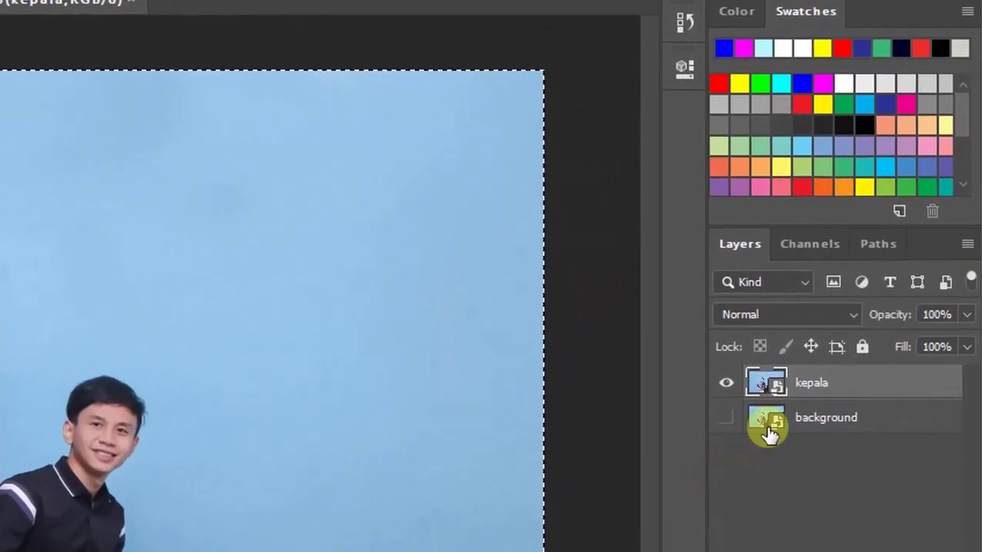
right_click(809, 388)
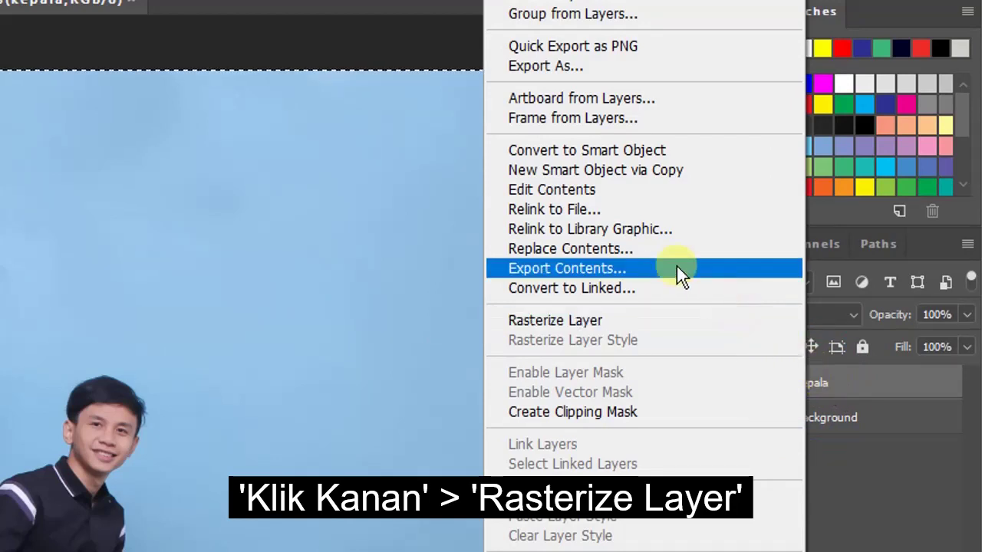
click(598, 322)
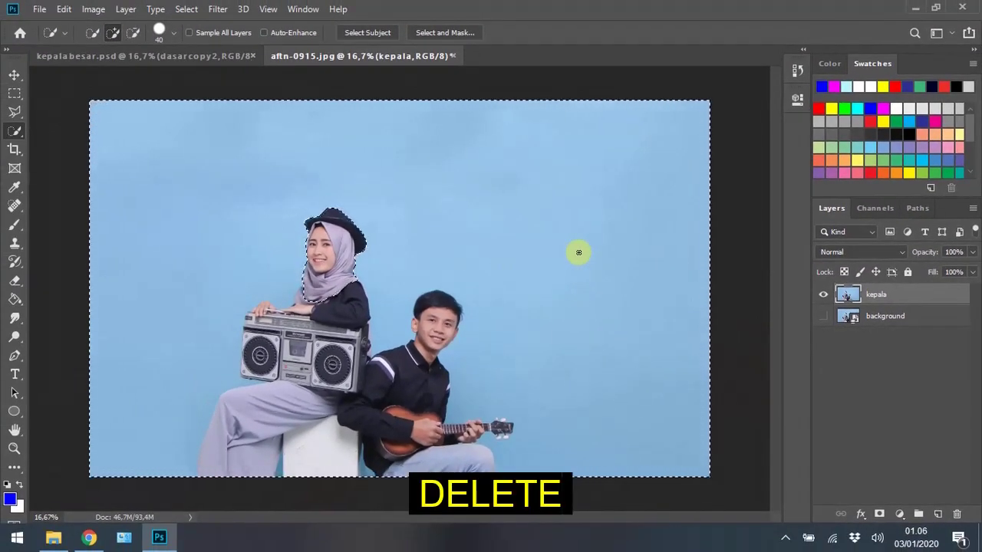
- Delete everything around the head from the kepala layer, clear the selection and show the background layer again
key(Delete)
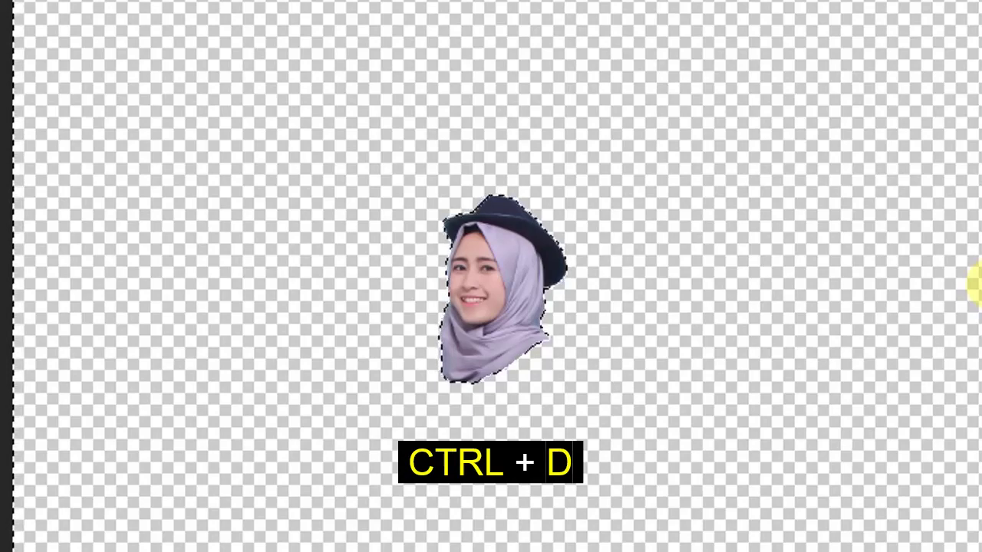
key(ctrl+d)
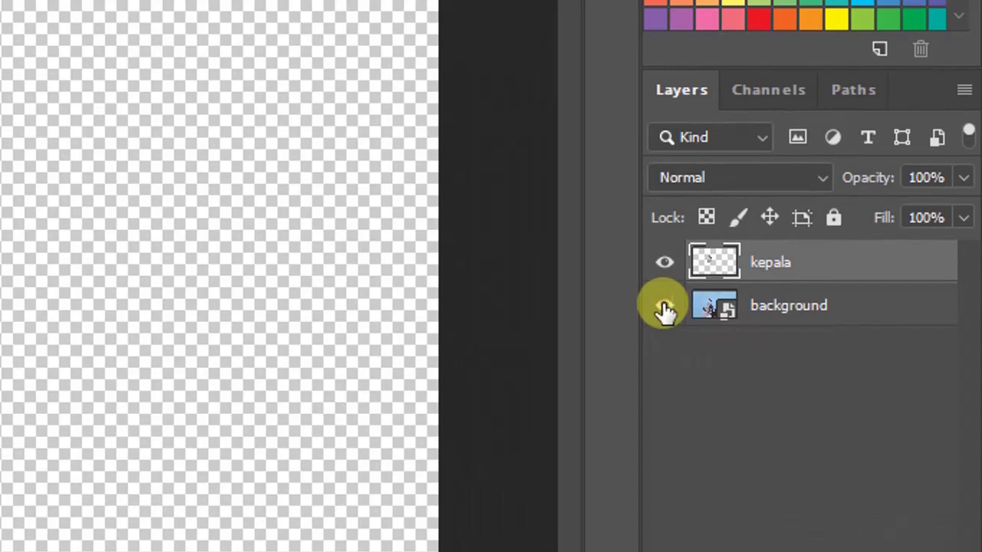
click(664, 307)
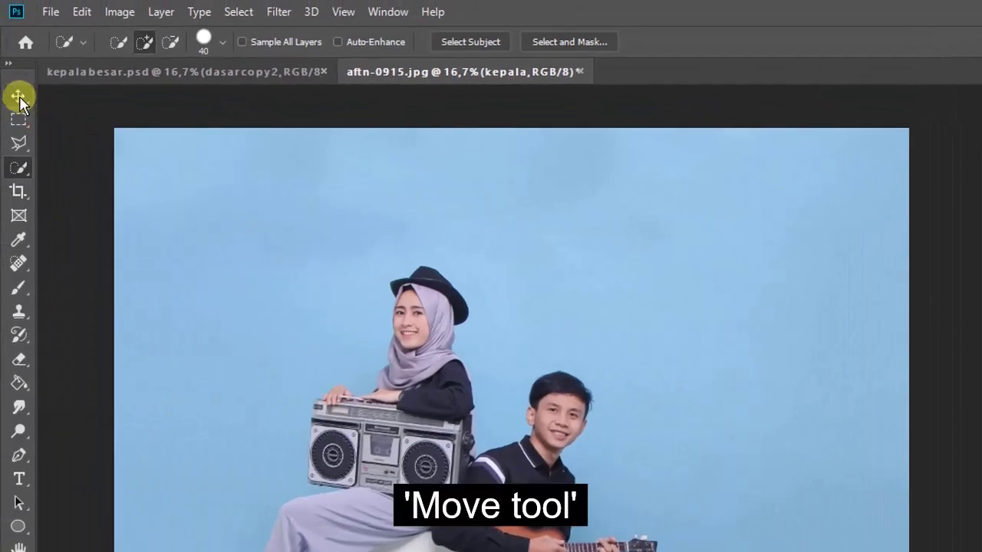
- Enlarge the cut-out head proportionally to about 166% and position it over the woman's neck and shoulders
click(19, 98)
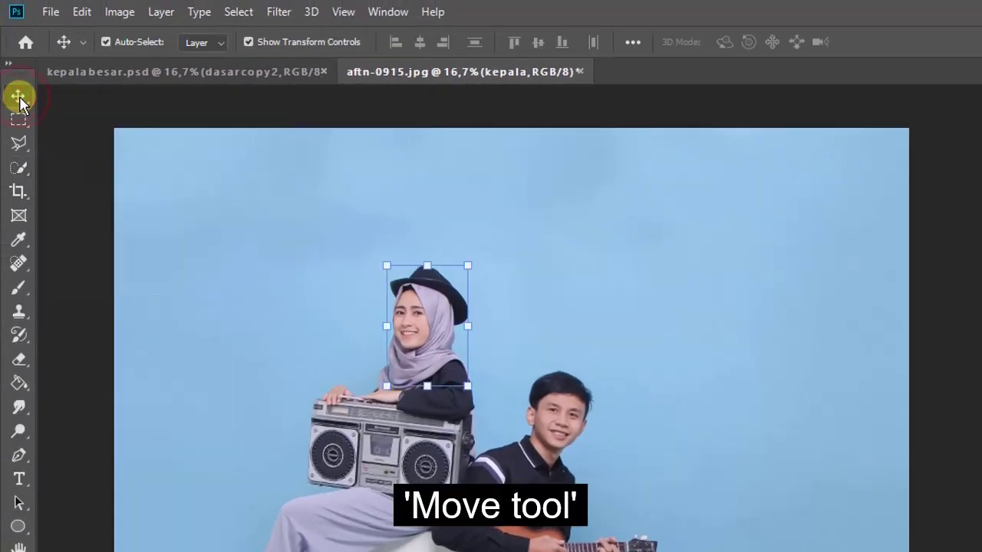
click(394, 285)
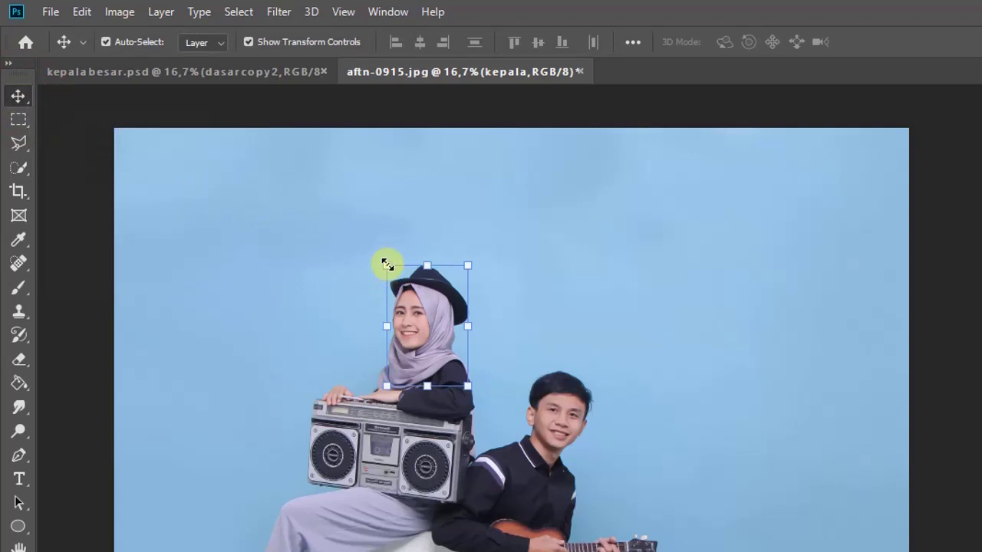
drag(387, 264, 273, 186)
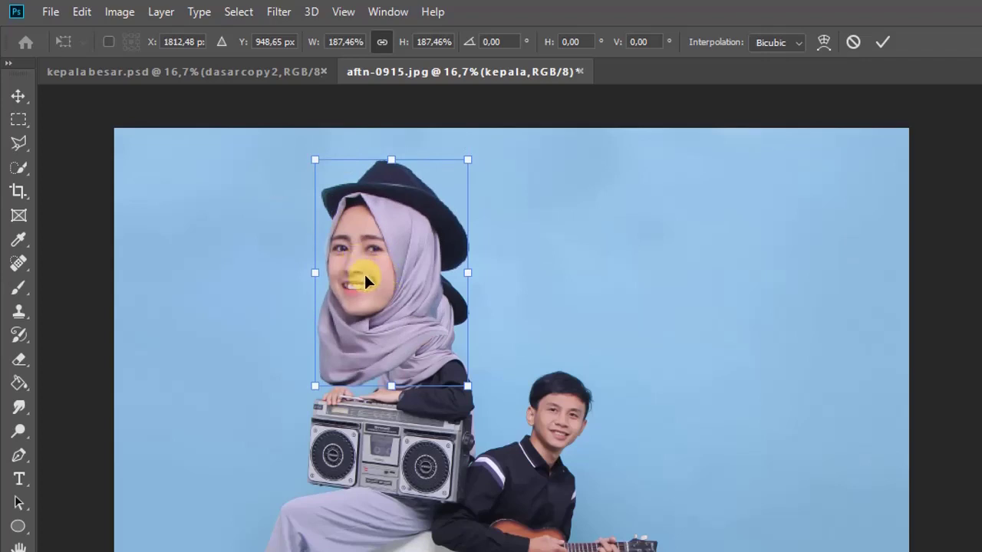
drag(365, 276, 399, 307)
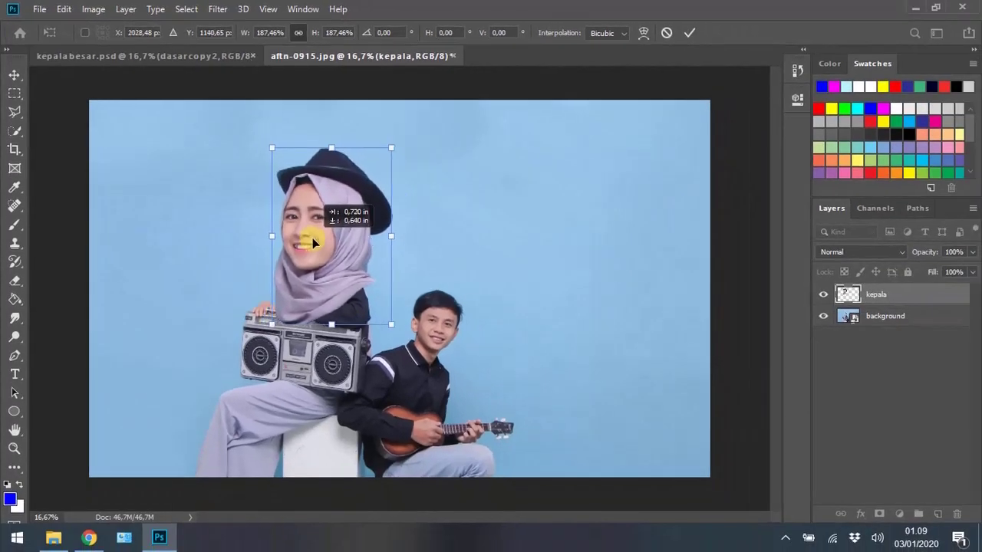
drag(313, 243, 314, 243)
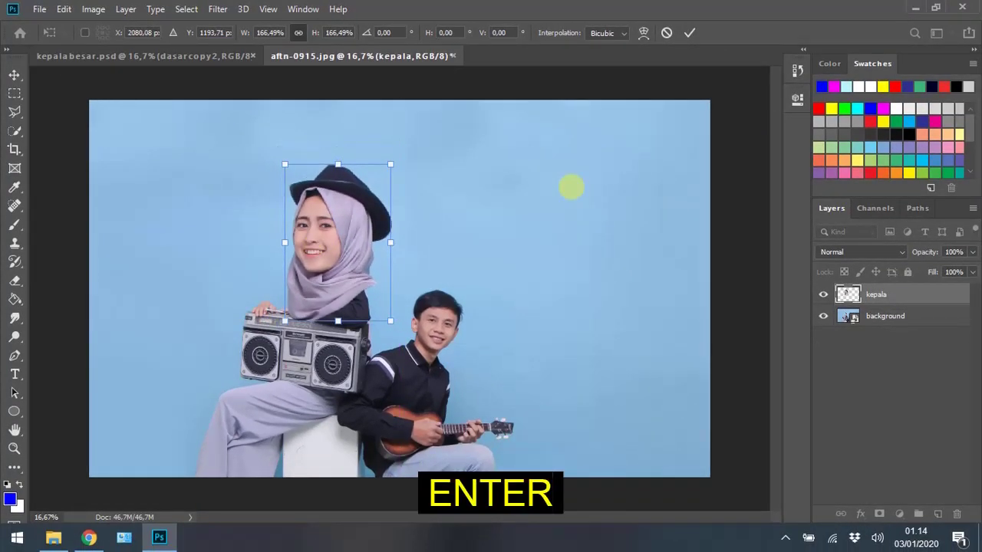
key(Return)
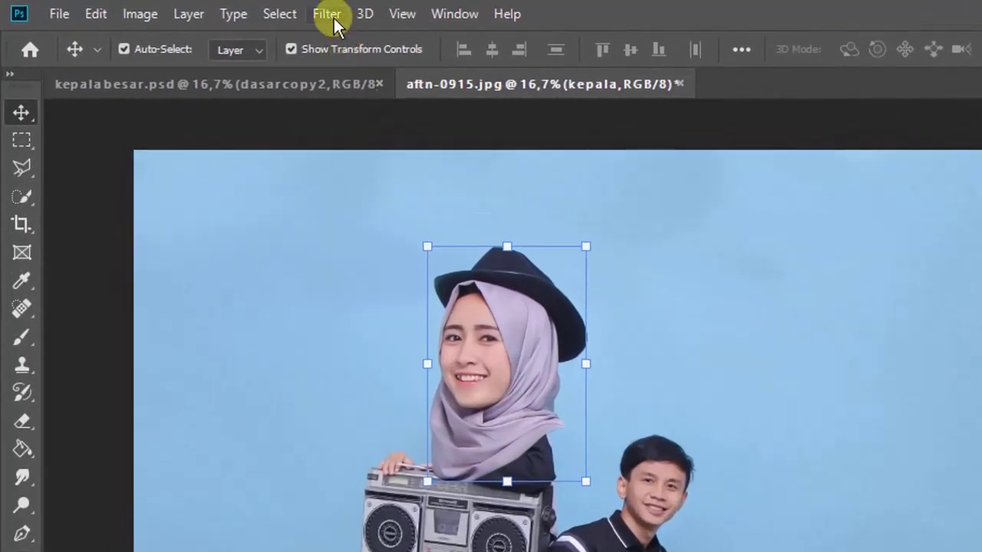
- Open the Liquify filter for the kepala layer and choose the Forward Warp tool
click(334, 19)
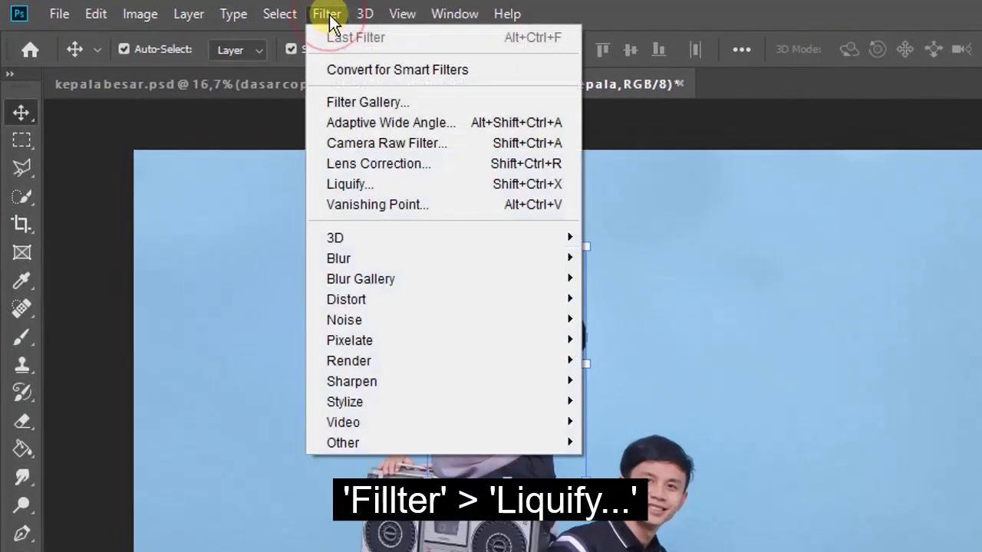
click(434, 187)
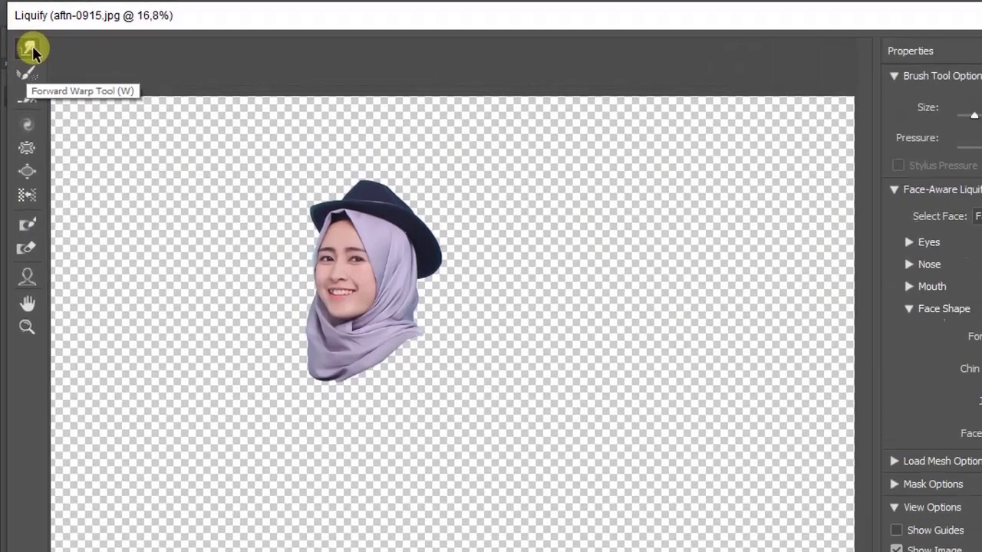
click(23, 37)
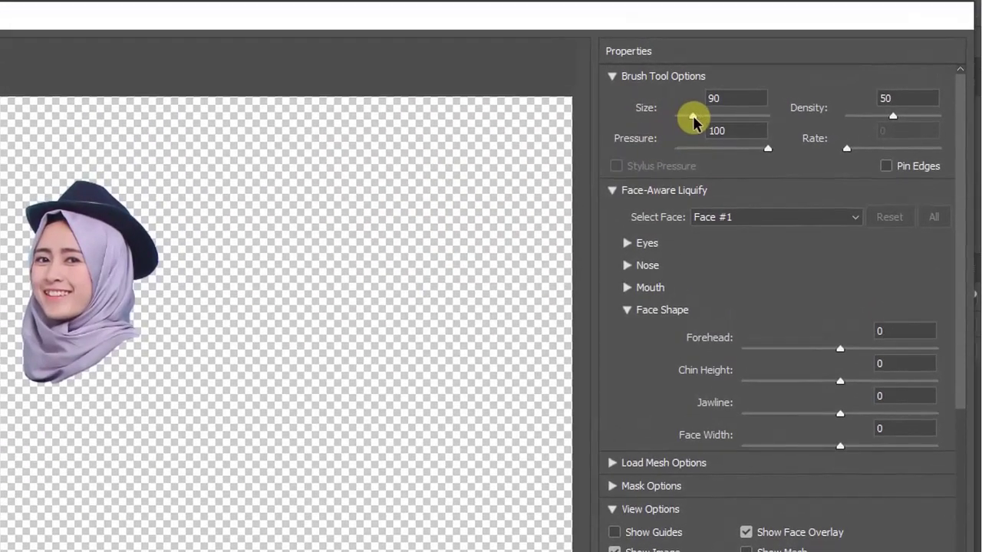
- Set the Forward Warp brush size to 600
drag(694, 118, 718, 119)
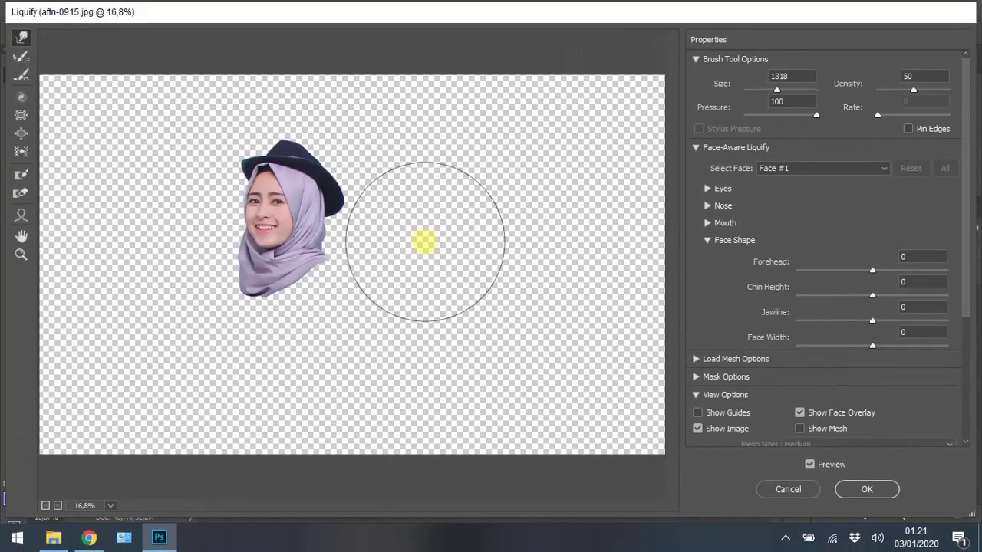
key(bracketleft)
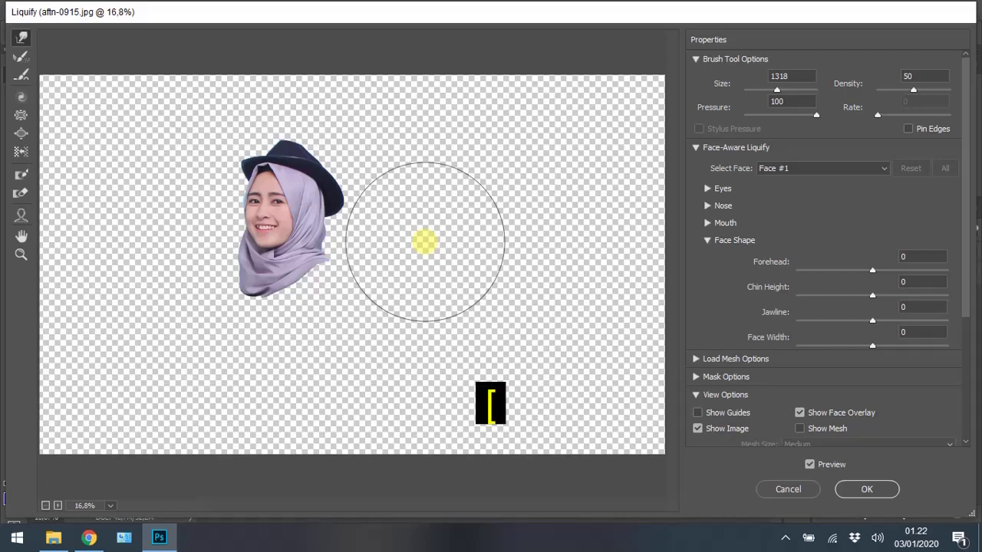
key(bracketleft)
key(bracketleft)
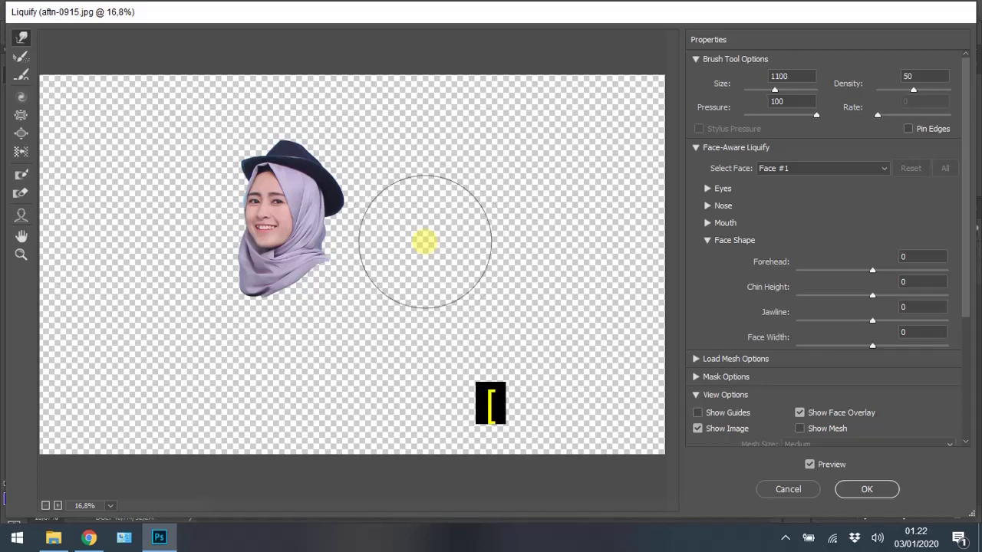
key(bracketleft)
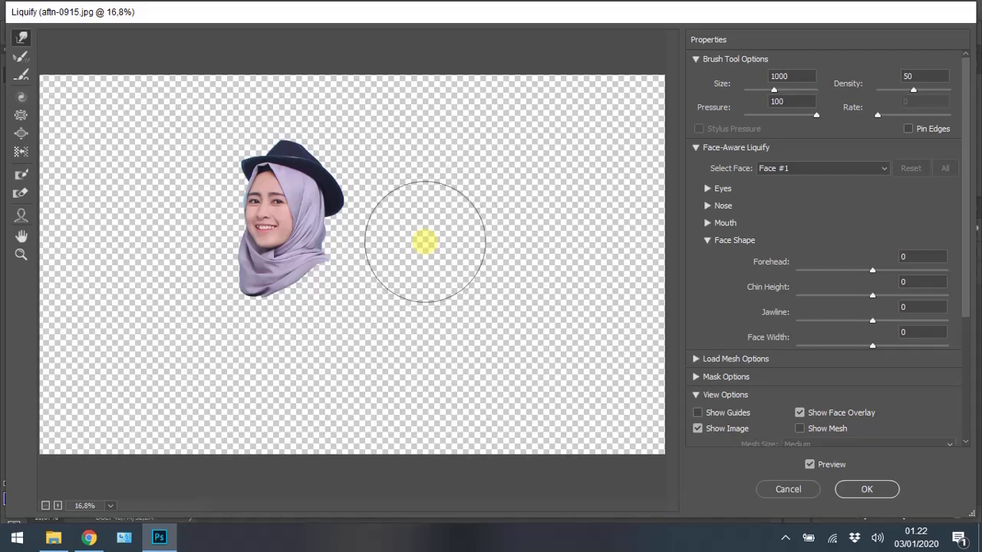
key(bracketright)
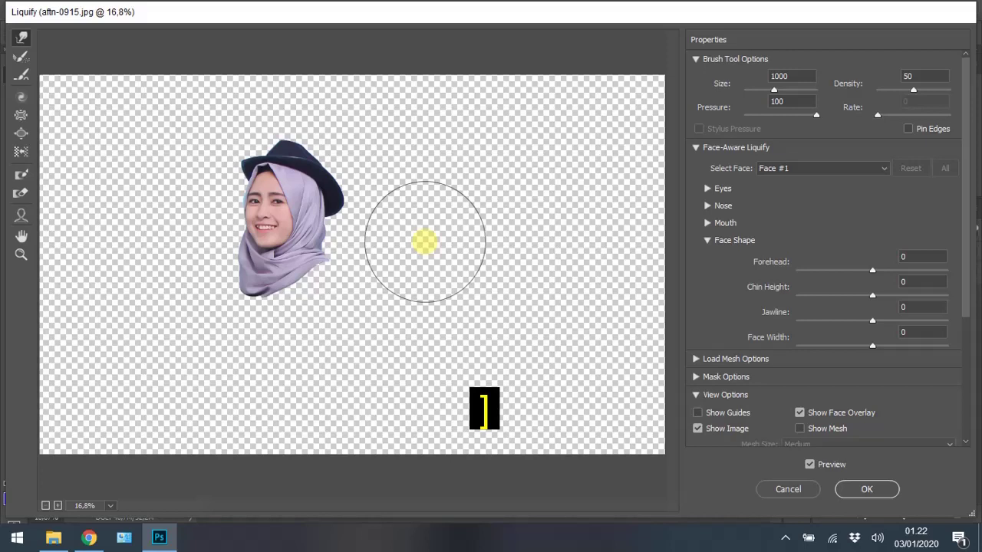
key(bracketright)
key(bracketright)
key(bracketright)
key(bracketleft)
key(bracketleft)
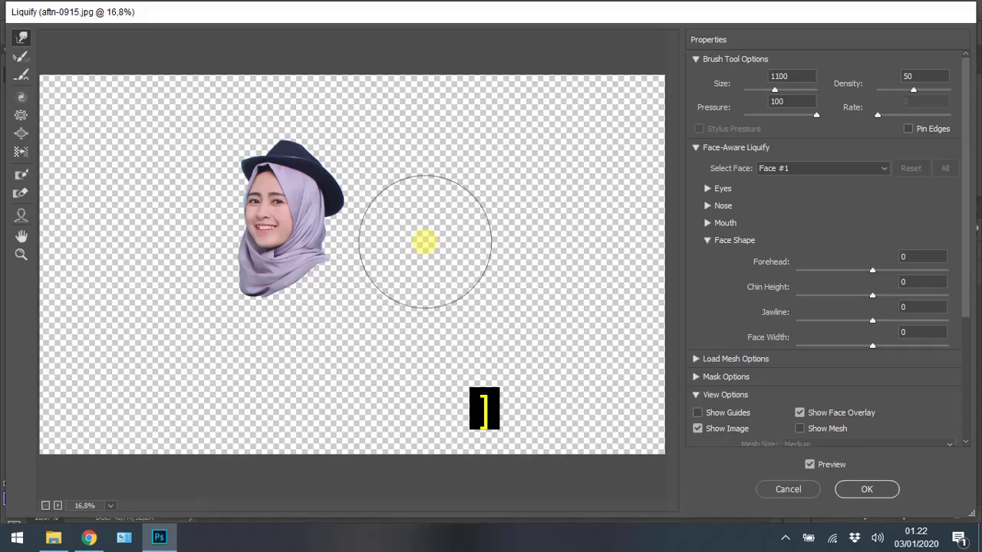
key(bracketleft)
key(bracketleft)
key(bracketleft)
key(bracketleft)
key(bracketleft)
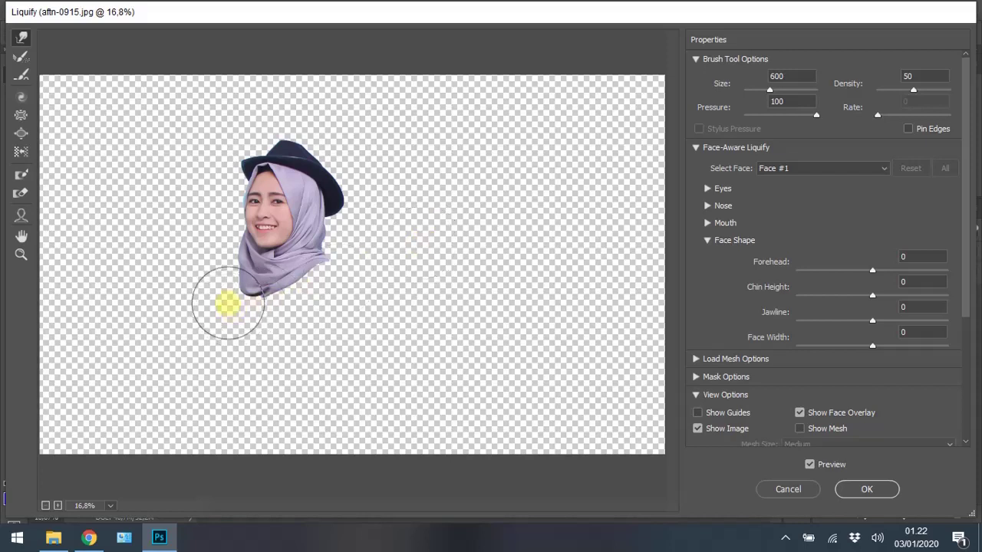
- Push the headscarf's lower edge inward and show all layers as a backdrop in the Liquify preview
mouse_move(228, 302)
mouse_down()
mouse_move(264, 305)
mouse_move(237, 296)
mouse_up()
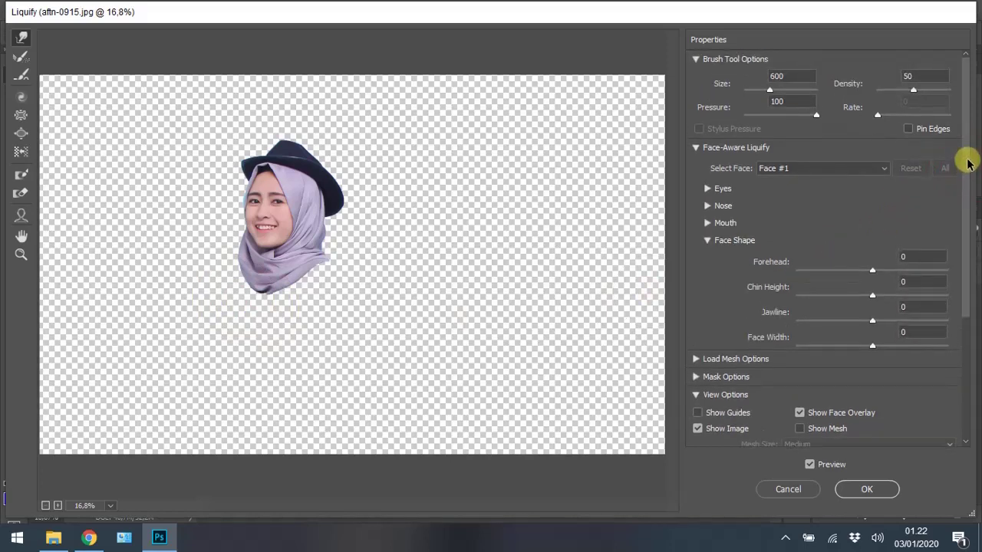
drag(968, 170, 958, 340)
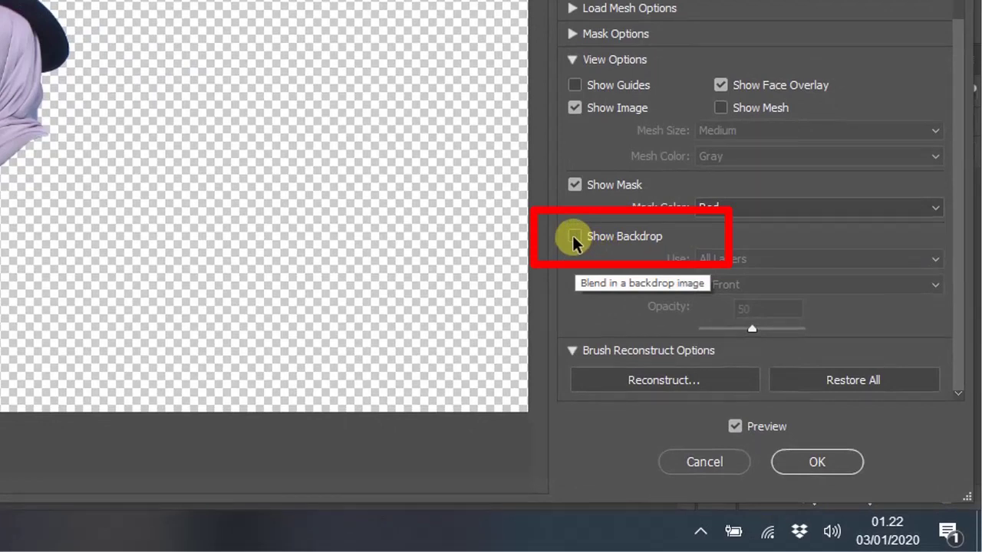
click(574, 236)
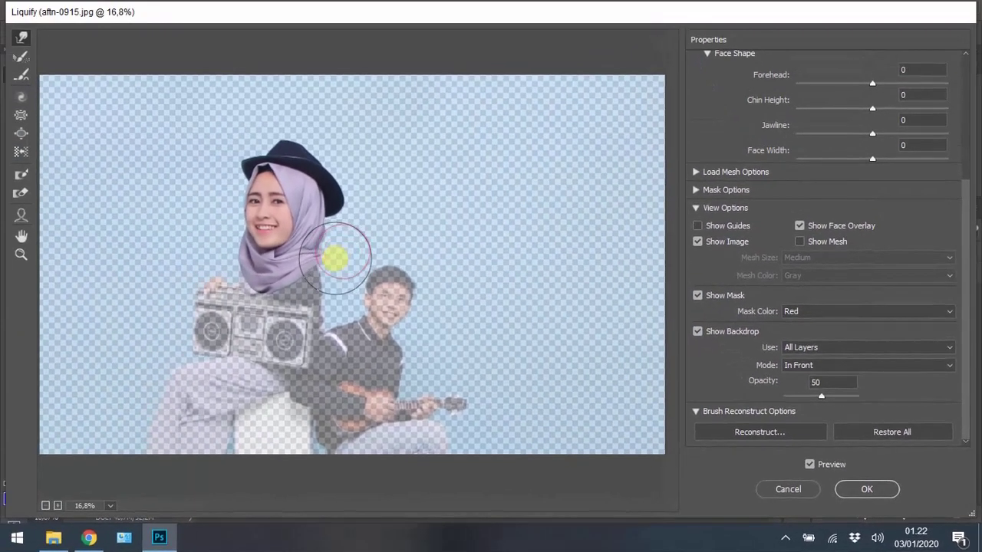
- Warp both sides and the lower edge of the headscarf inward to fit the original neckline, and apply the Liquify filter
drag(339, 265, 332, 271)
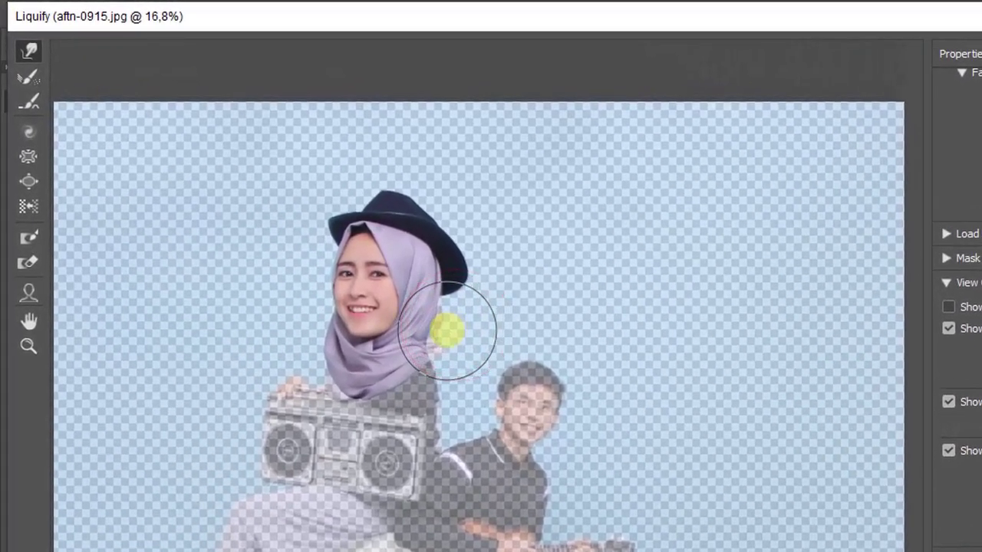
mouse_move(323, 372)
mouse_down()
mouse_move(355, 400)
mouse_move(371, 384)
mouse_move(299, 364)
mouse_move(298, 348)
mouse_move(316, 371)
mouse_move(284, 335)
mouse_up()
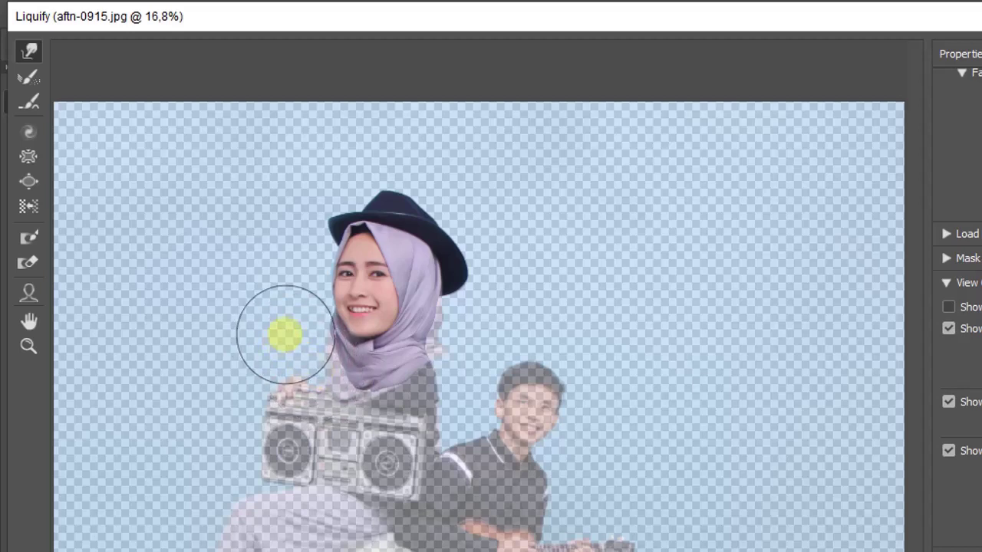
key([)
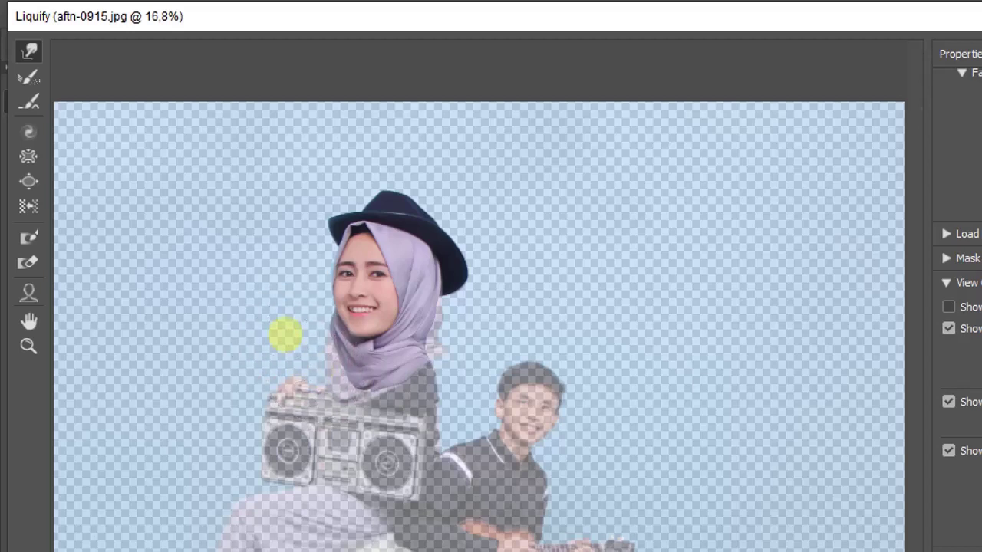
key(ctrl+plus)
key(ctrl+plus)
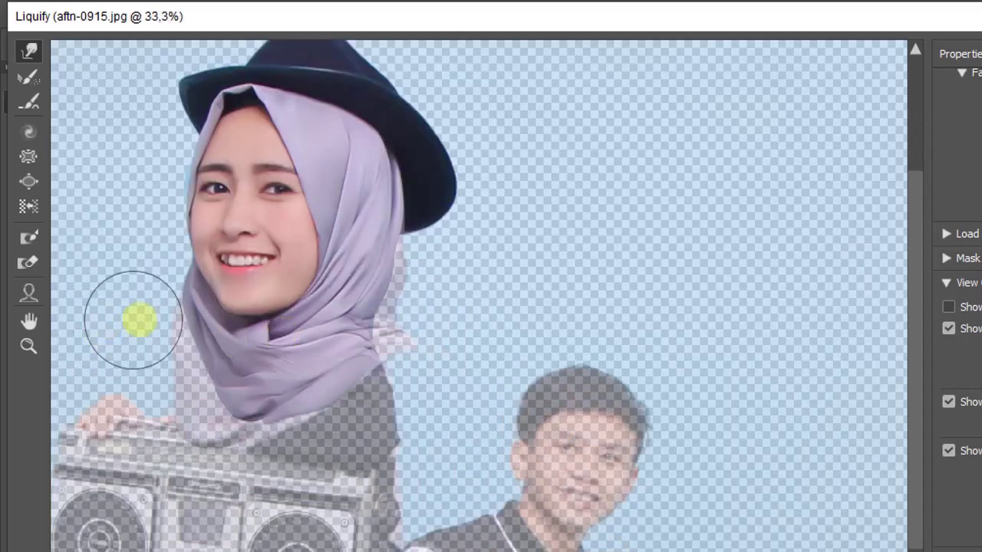
mouse_move(139, 321)
mouse_down()
mouse_move(176, 315)
mouse_move(172, 303)
mouse_move(192, 326)
mouse_move(179, 321)
mouse_move(174, 293)
mouse_move(187, 310)
mouse_move(178, 345)
mouse_move(188, 362)
mouse_move(187, 312)
mouse_up()
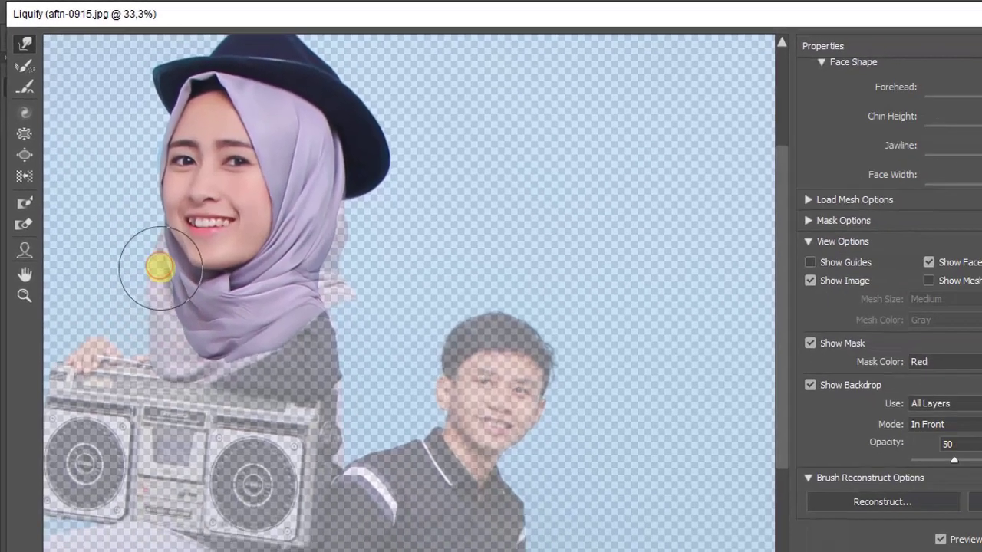
mouse_move(160, 267)
mouse_down()
mouse_move(141, 235)
mouse_move(136, 263)
mouse_move(152, 254)
mouse_move(127, 224)
mouse_up()
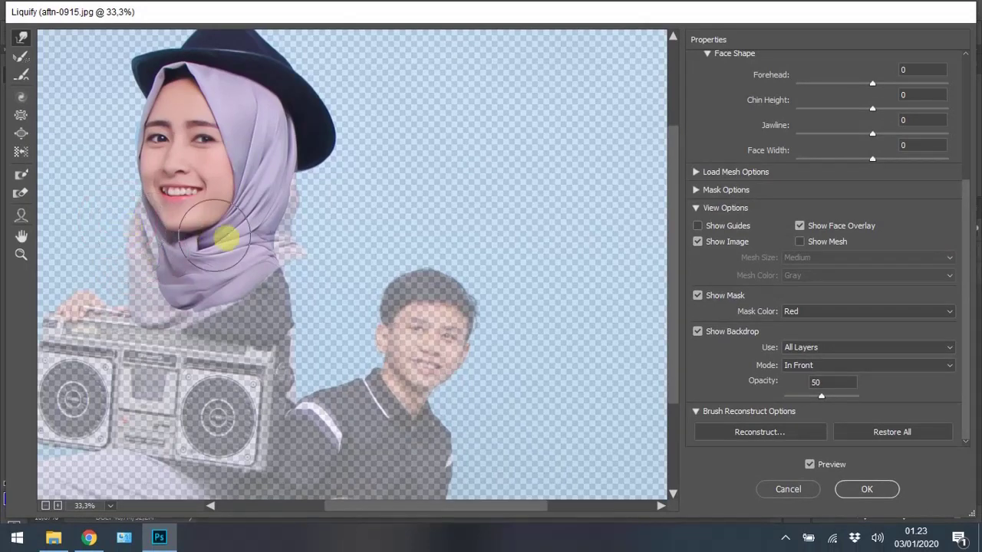
scroll(300, 244, up, 1)
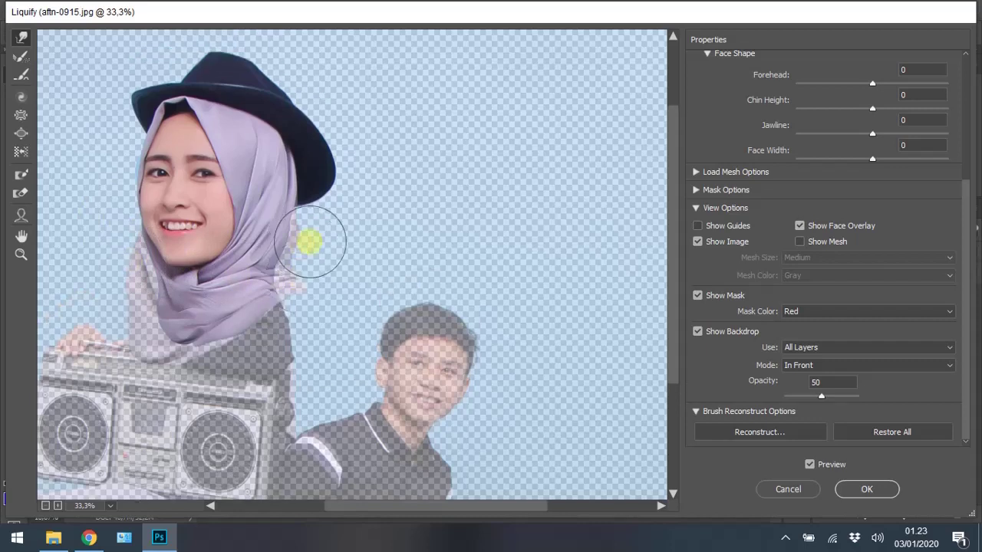
click(868, 490)
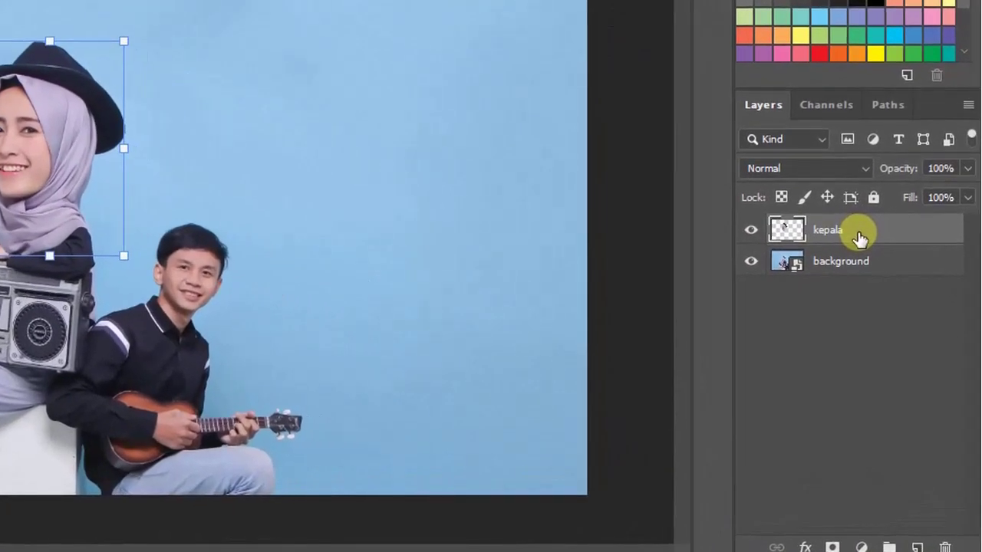
- Merge the kepala and background layers and rename the merged layer as dasar
click(877, 264)
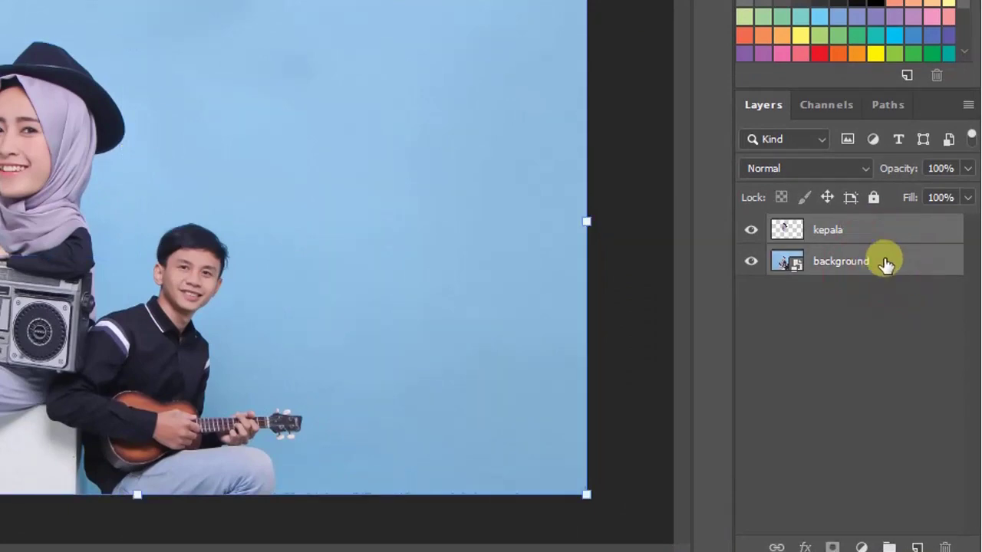
right_click(878, 246)
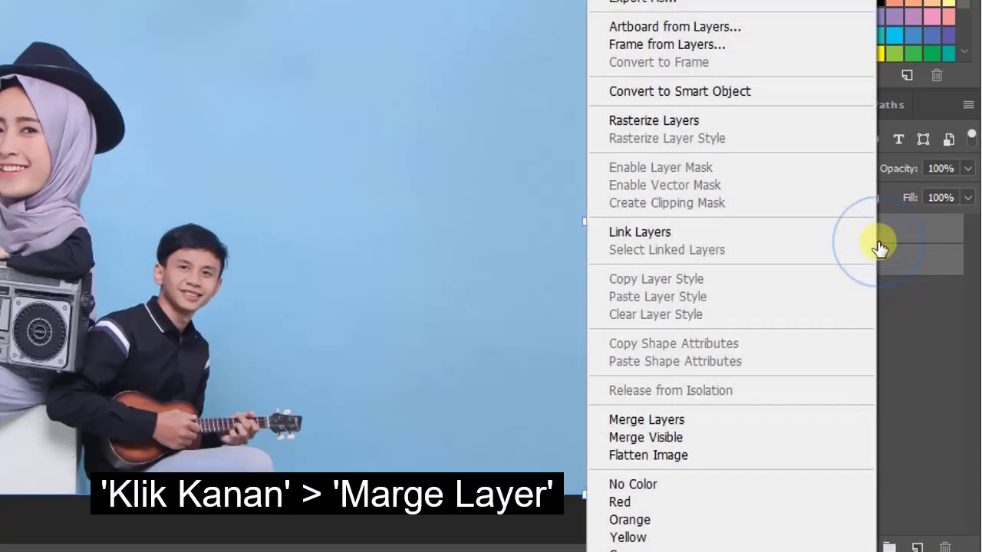
click(688, 419)
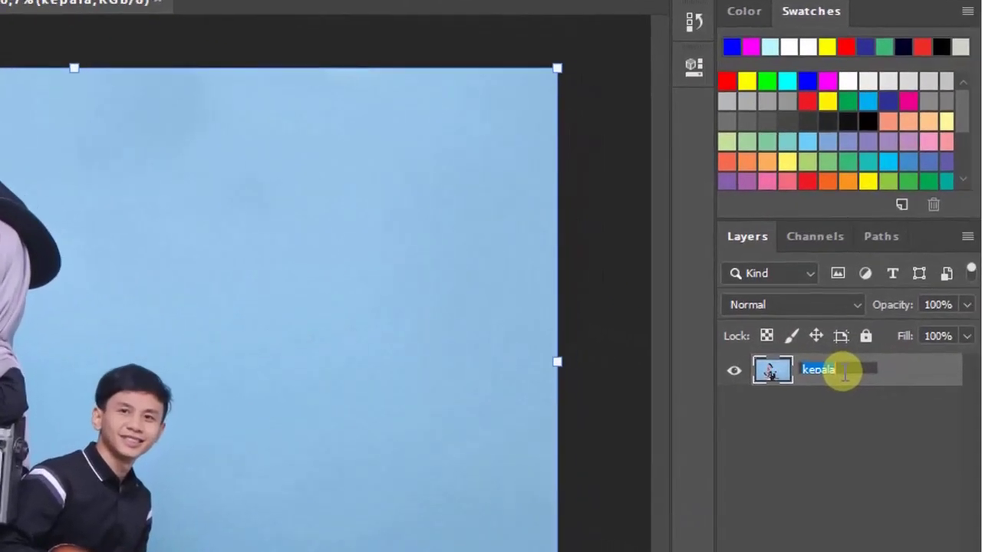
text(dasar)
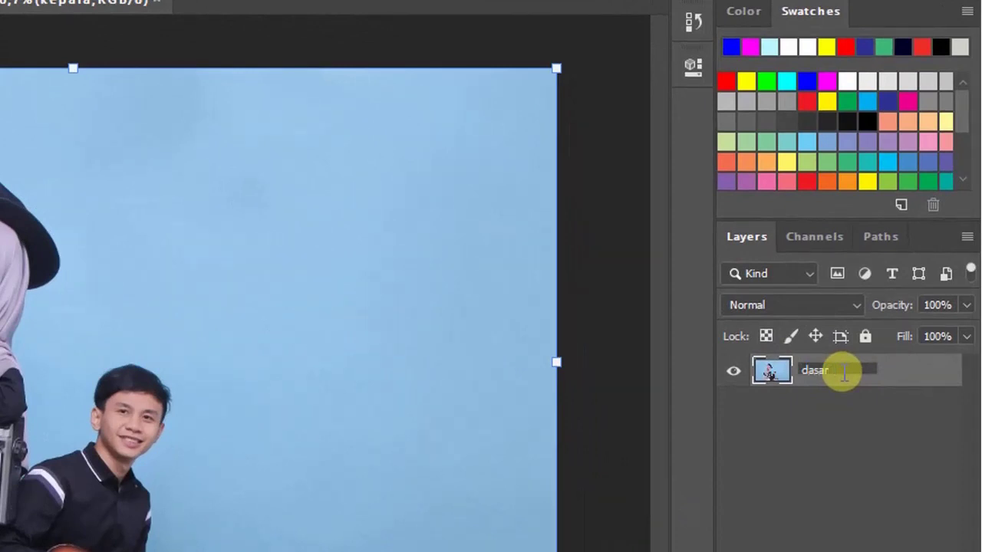
click(855, 422)
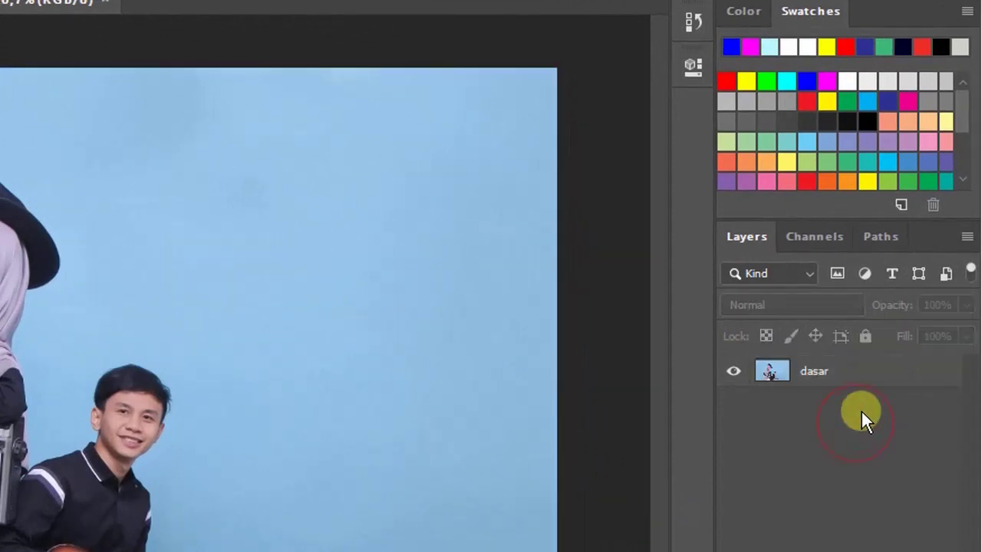
- Convert the dasar layer to a smart object
click(834, 371)
right_click(836, 373)
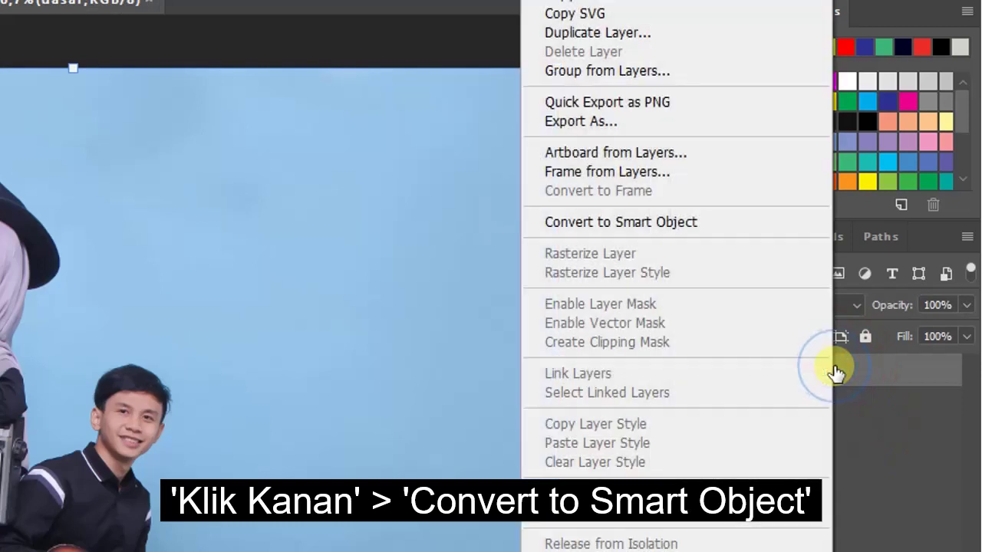
click(722, 223)
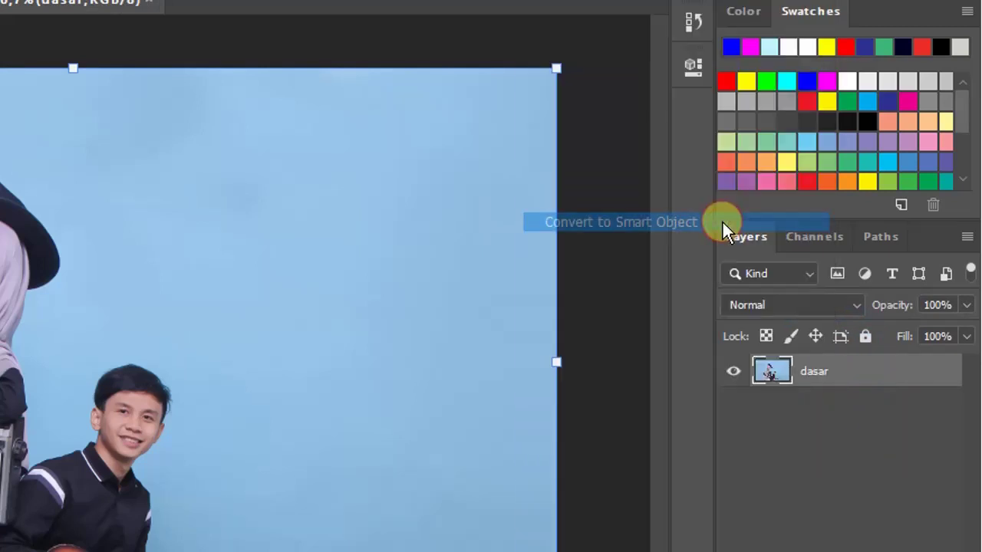
- Duplicate the dasar smart object layer twice, keeping the default copy names and the current document as destination
right_click(846, 372)
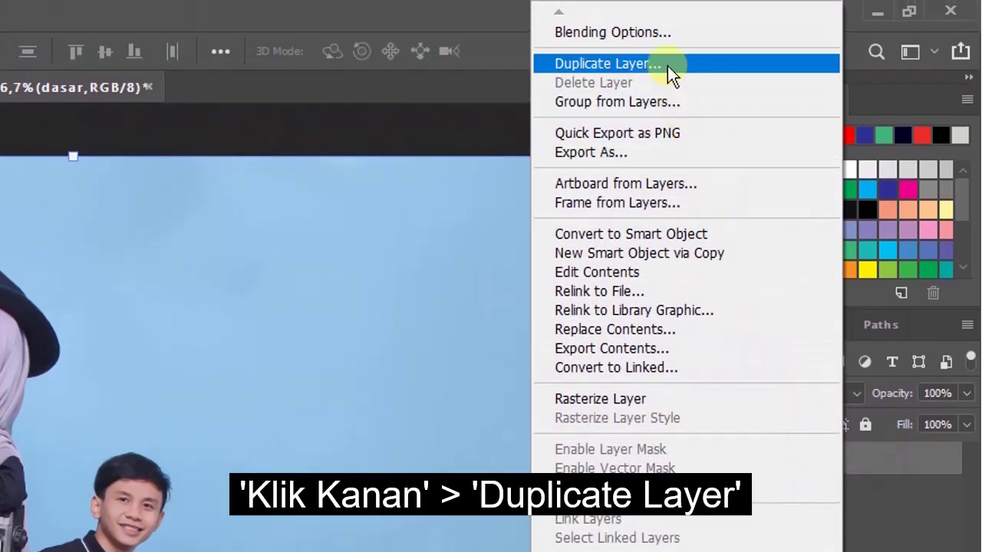
click(667, 66)
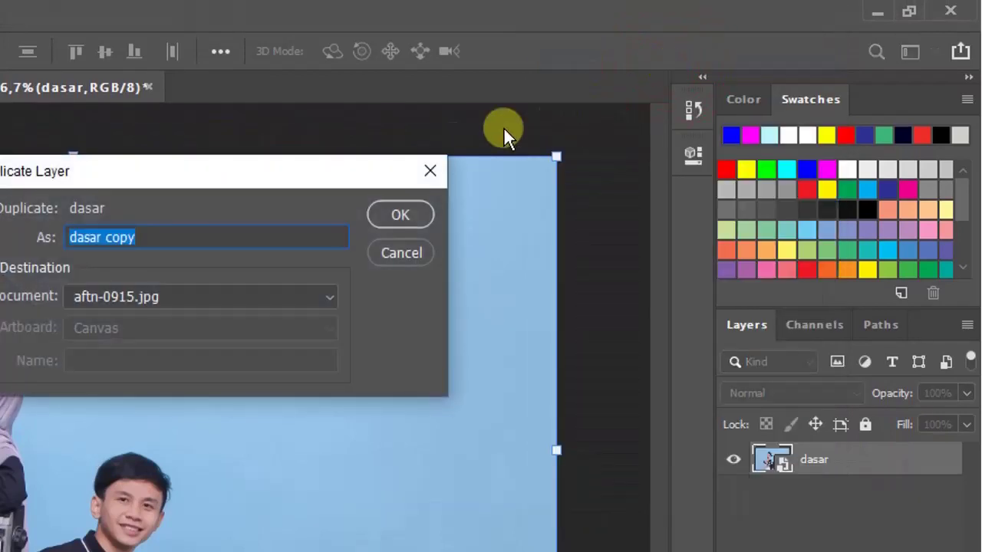
click(401, 220)
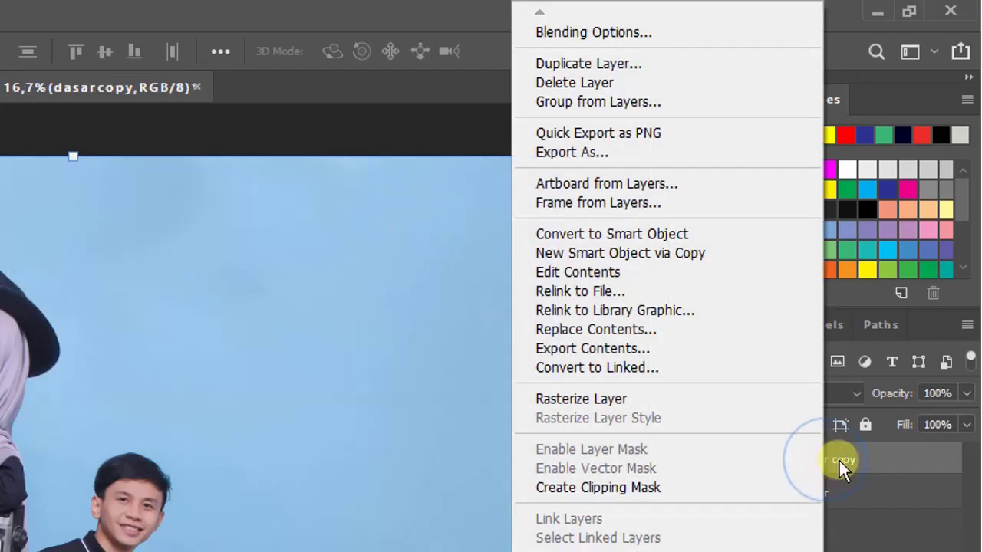
click(635, 67)
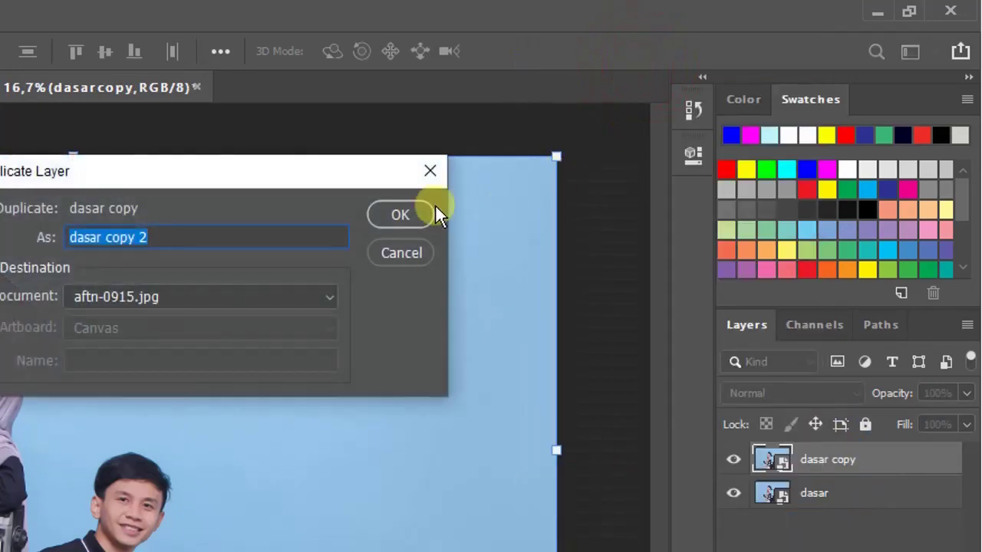
click(397, 217)
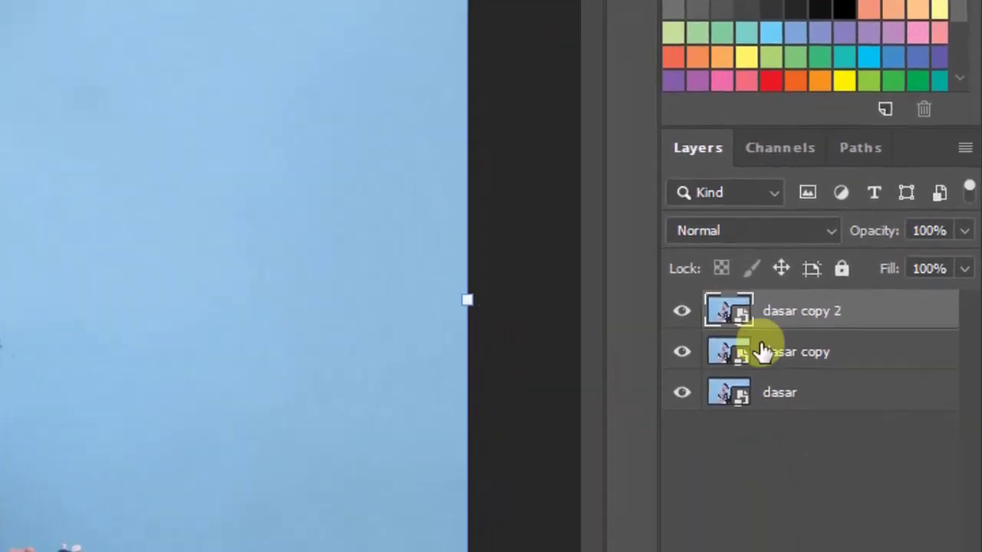
- Rename the middle dasar copy layer as efek 1
click(859, 484)
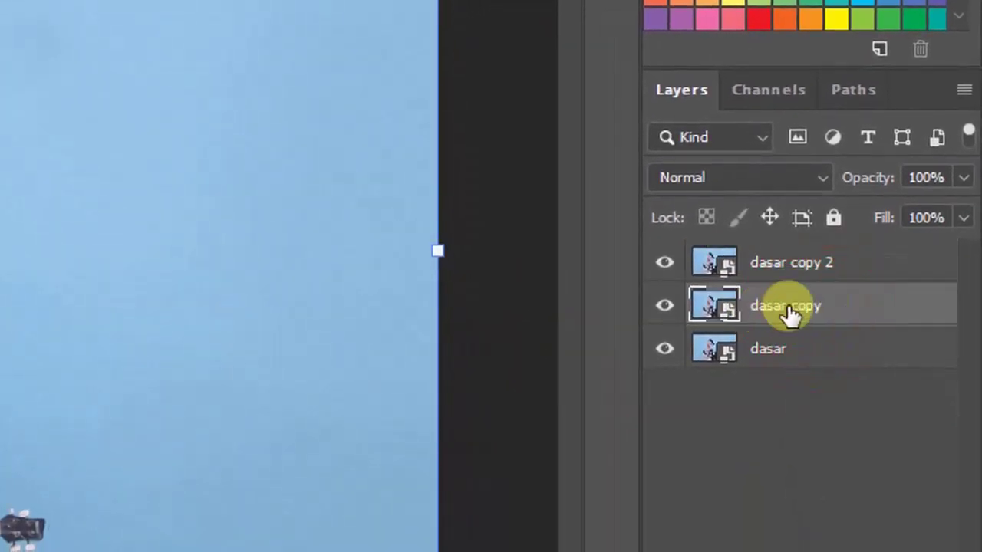
click(794, 309)
double_click(794, 309)
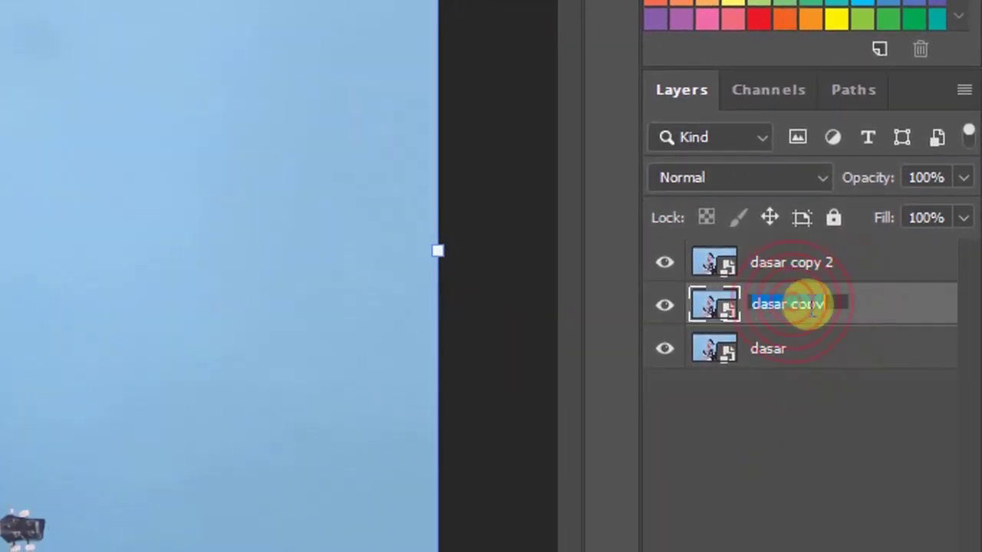
text(efek)
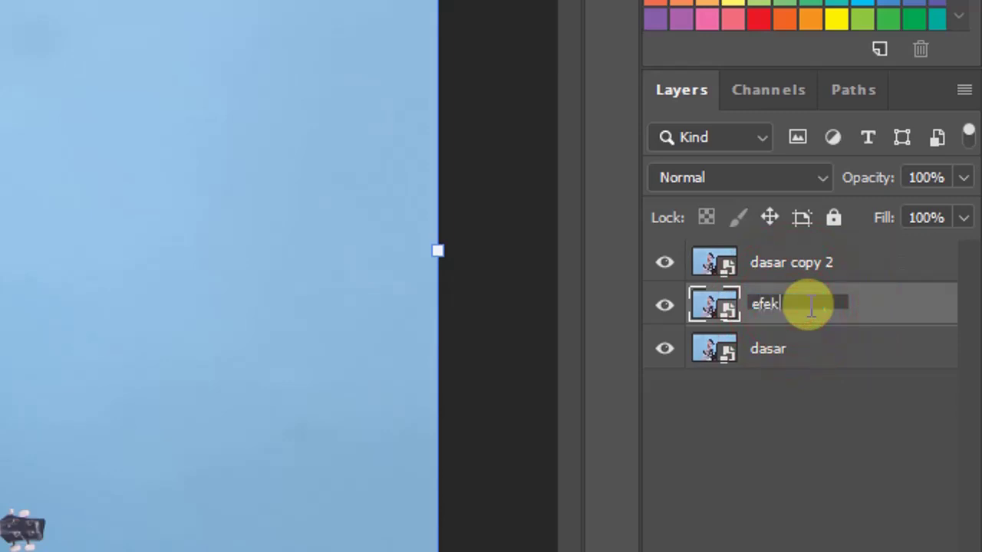
text( 1)
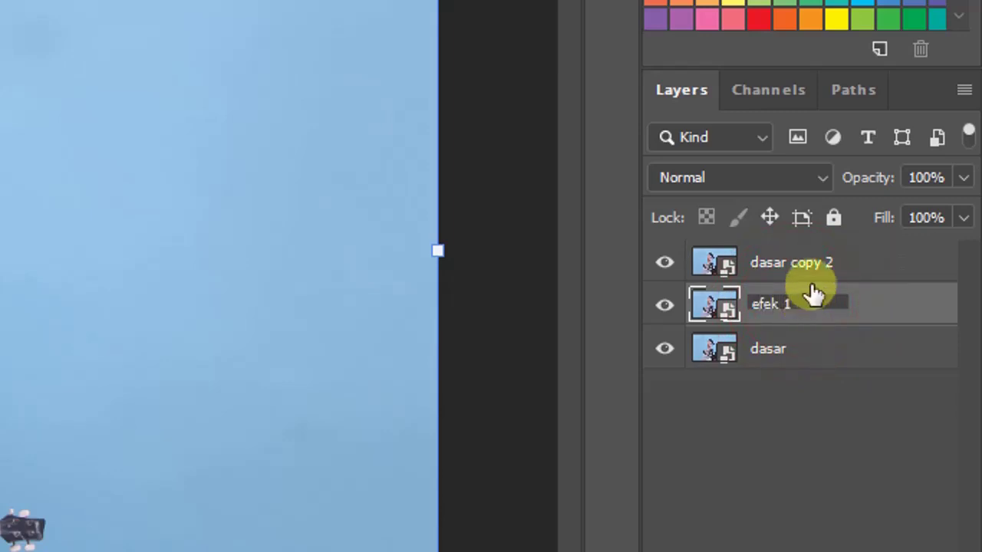
- Rename the topmost layer, dasar copy 2, as efek 2
click(797, 272)
double_click(781, 267)
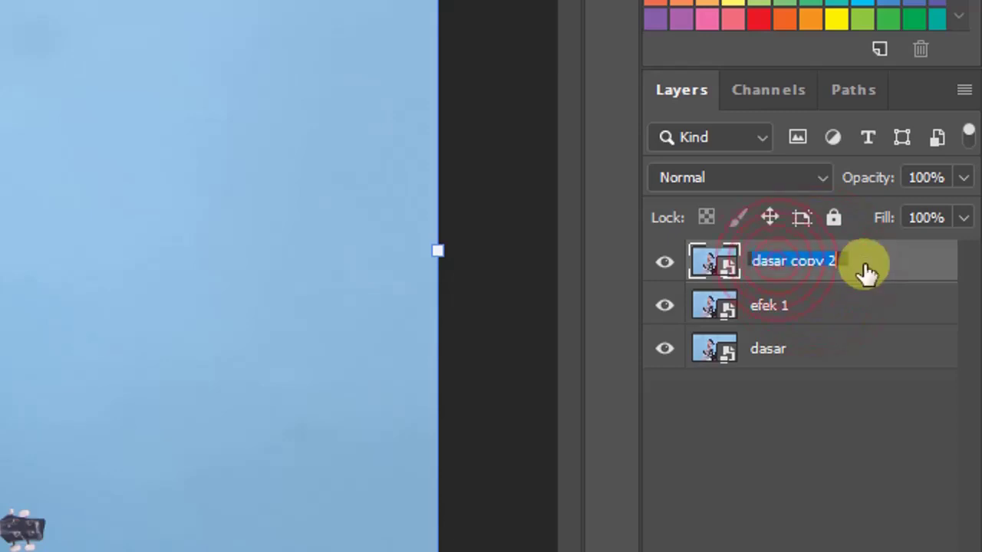
text(efek)
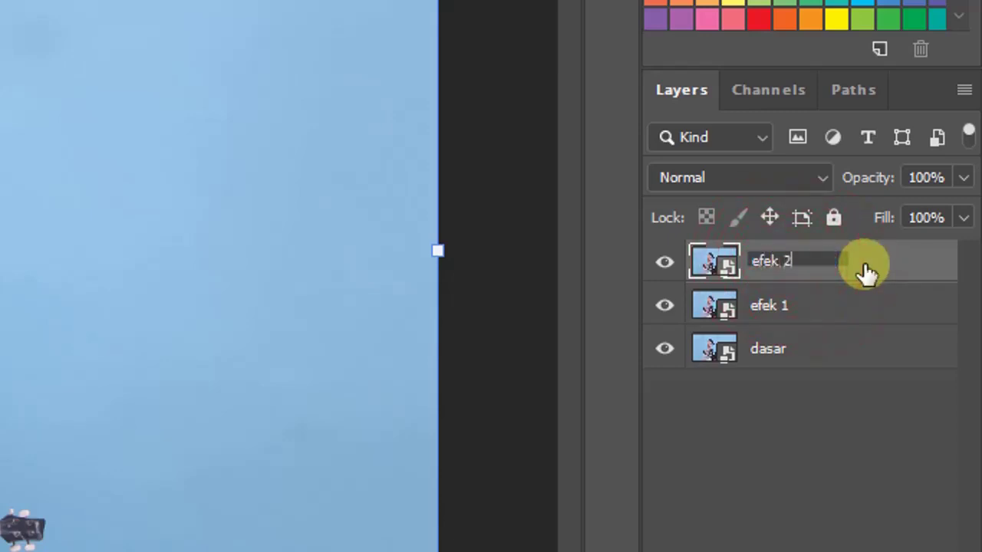
key(Return)
- Hide the efek 2 layer and choose the Artistic filter Poster Edges from the Filter Gallery for the efek 1 layer
click(850, 314)
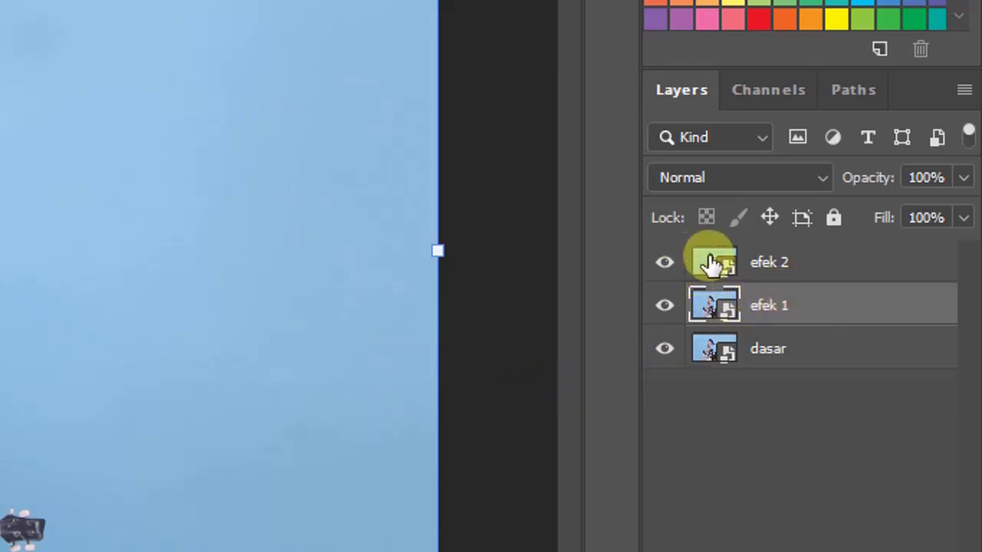
click(665, 263)
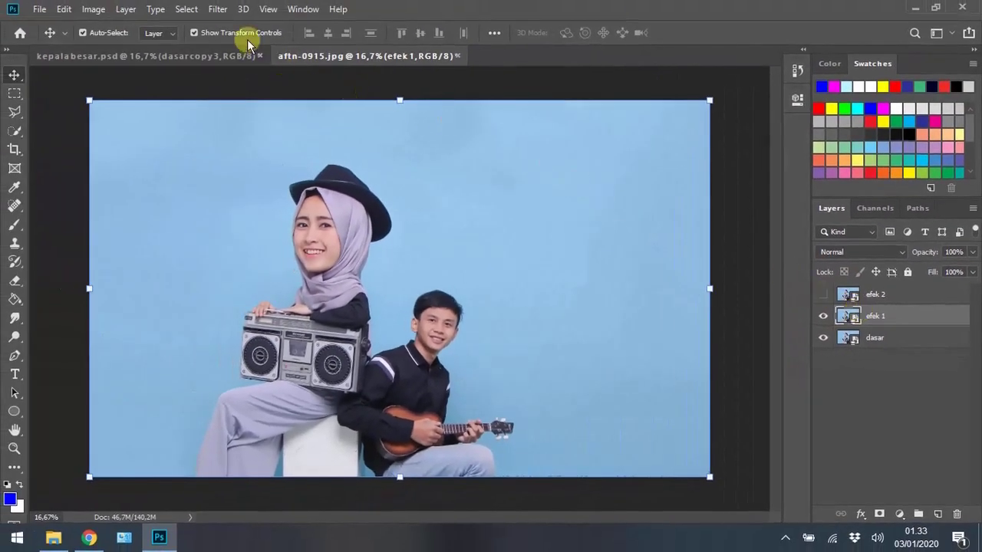
click(217, 8)
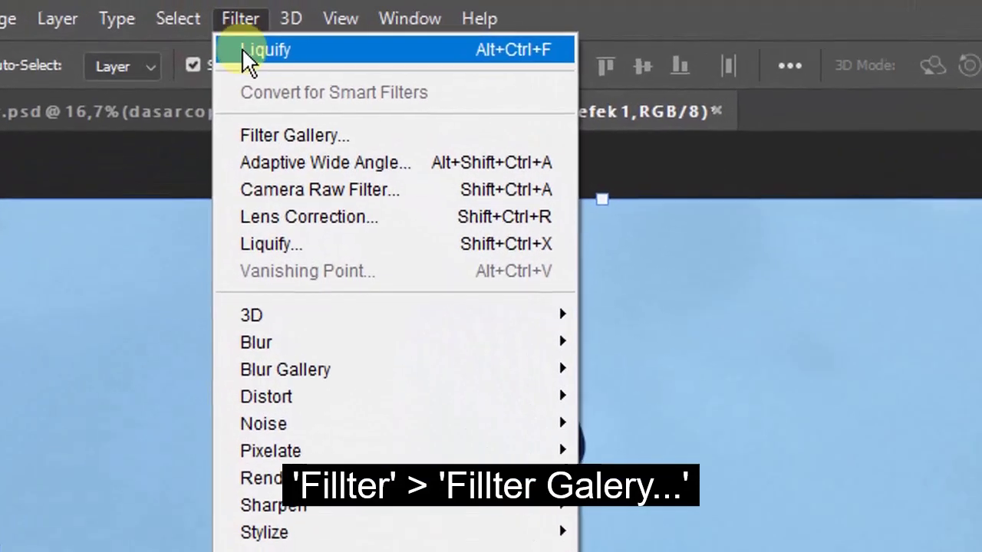
click(413, 130)
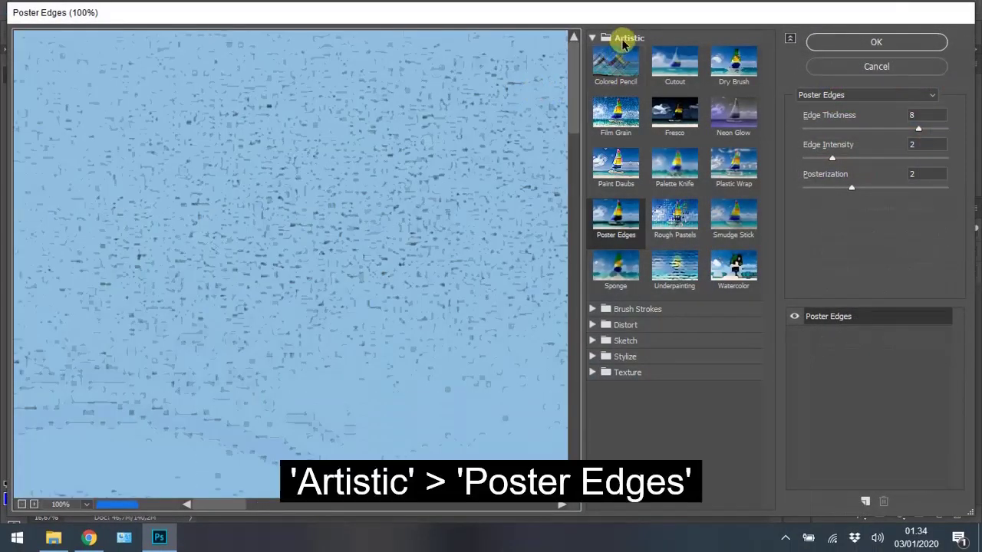
click(624, 38)
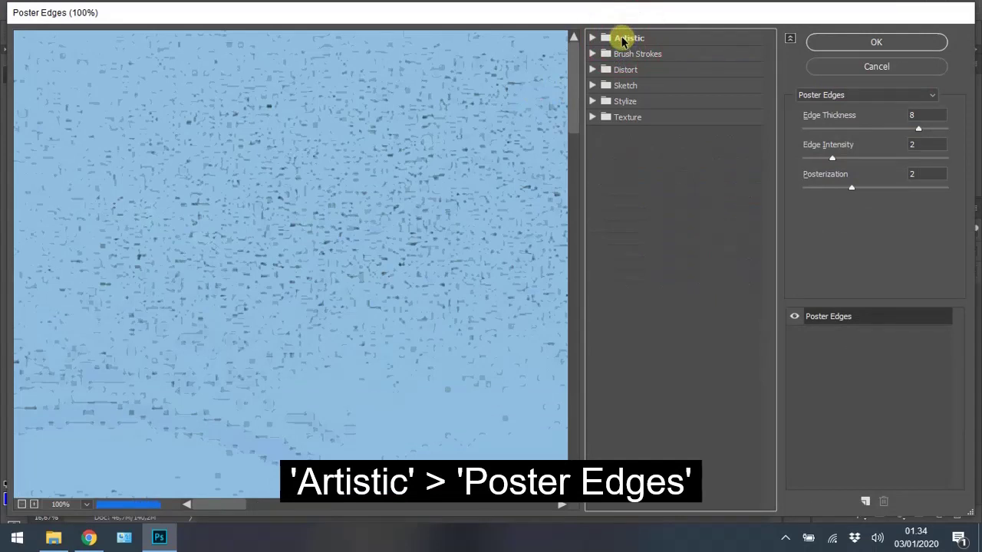
click(624, 40)
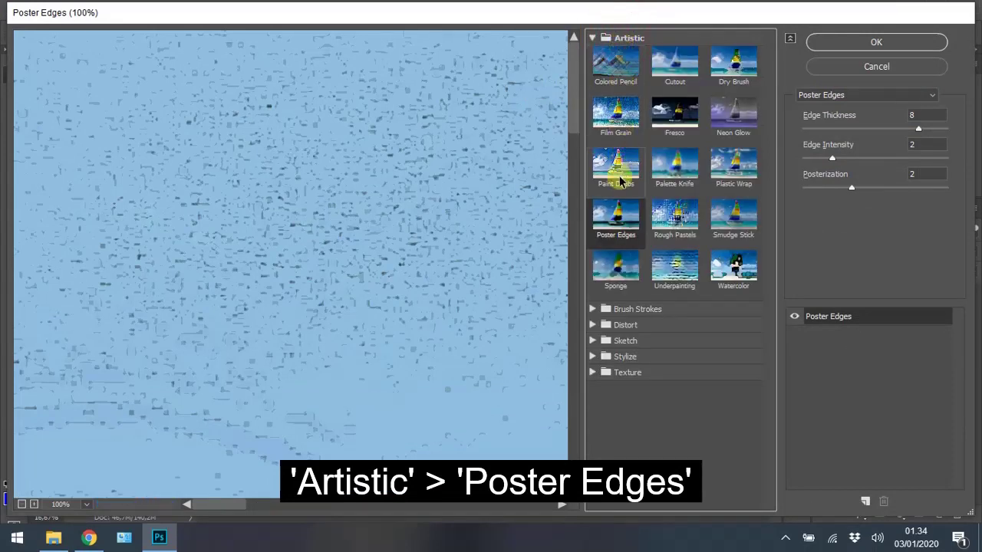
click(625, 223)
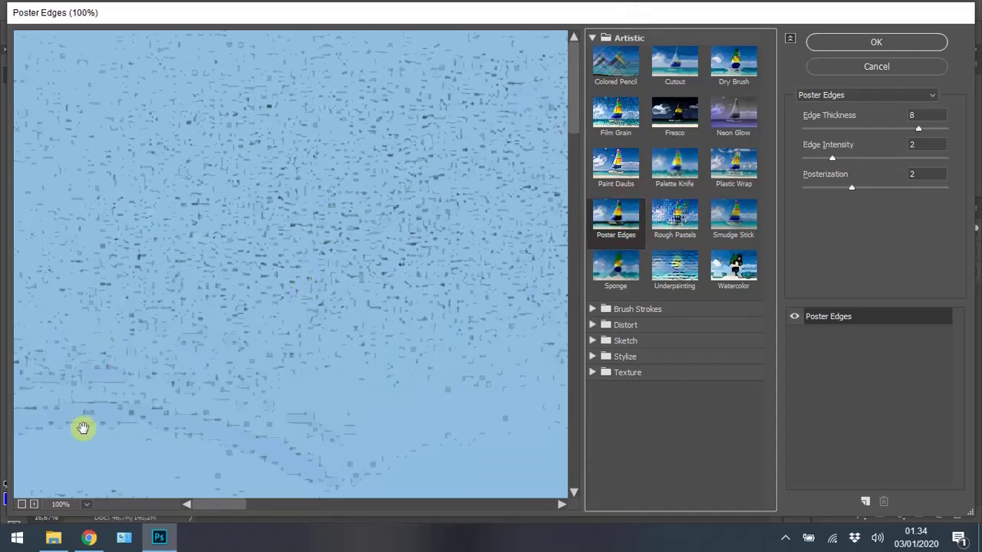
- Apply Poster Edges to efek 1 with Edge Thickness 8, Edge Intensity 2 and Posterization 2
click(22, 504)
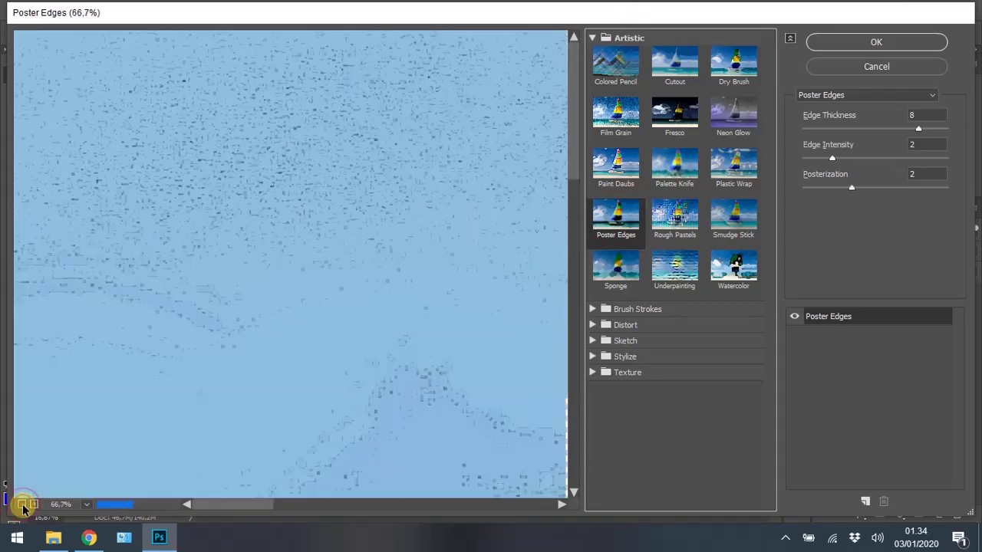
click(22, 504)
click(23, 505)
click(22, 504)
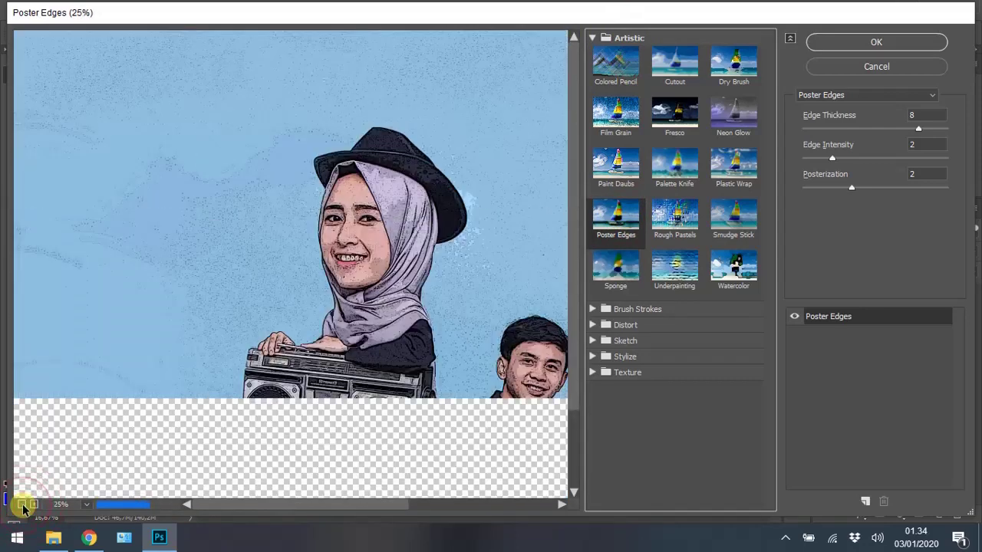
click(22, 505)
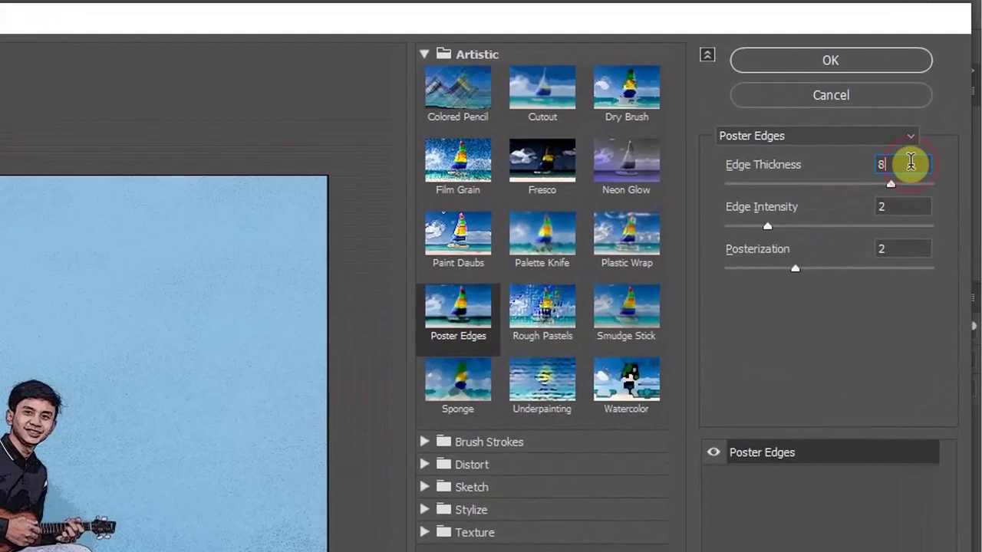
click(929, 115)
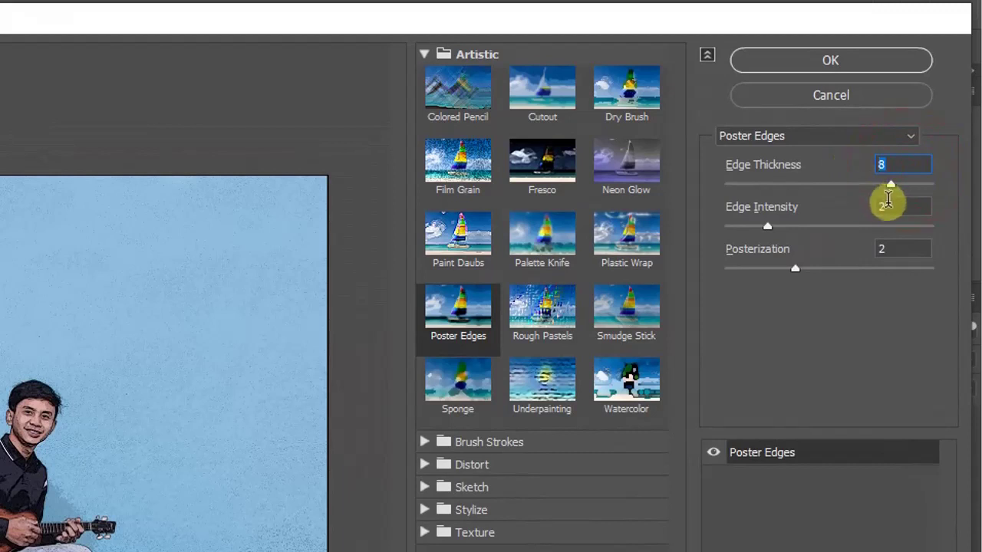
click(890, 207)
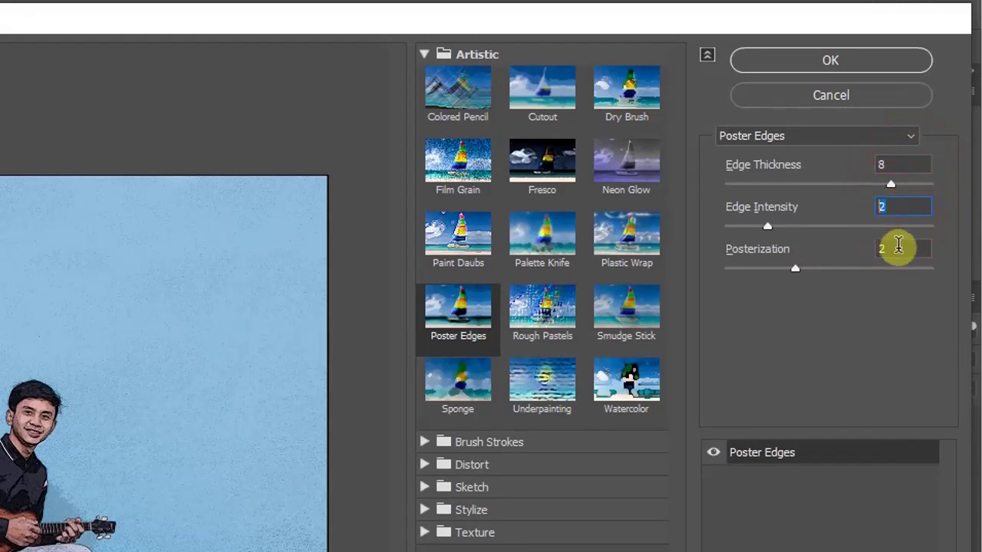
click(887, 247)
drag(887, 246, 829, 243)
click(884, 240)
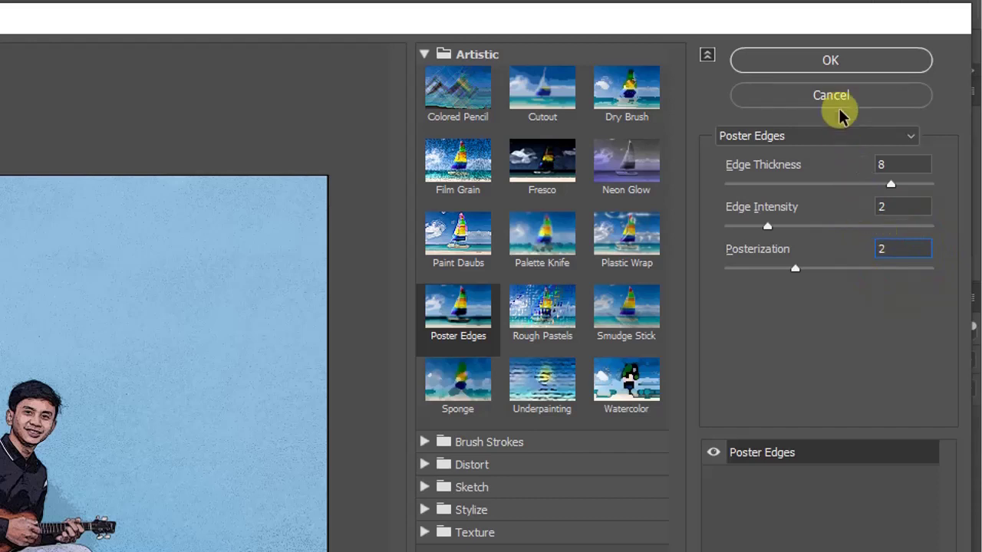
click(829, 61)
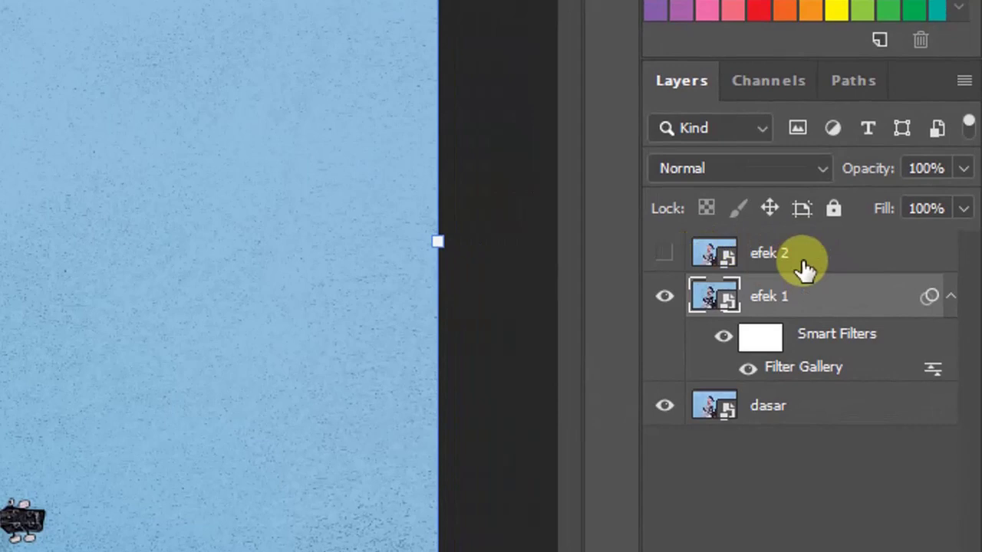
- Show and select the efek 2 layer, and open the High Pass filter for it
click(663, 254)
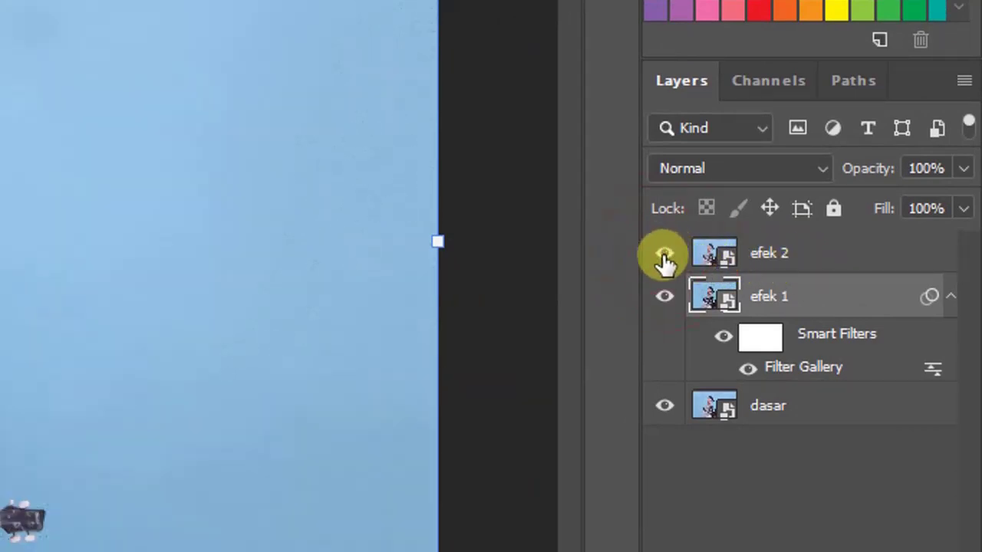
click(821, 253)
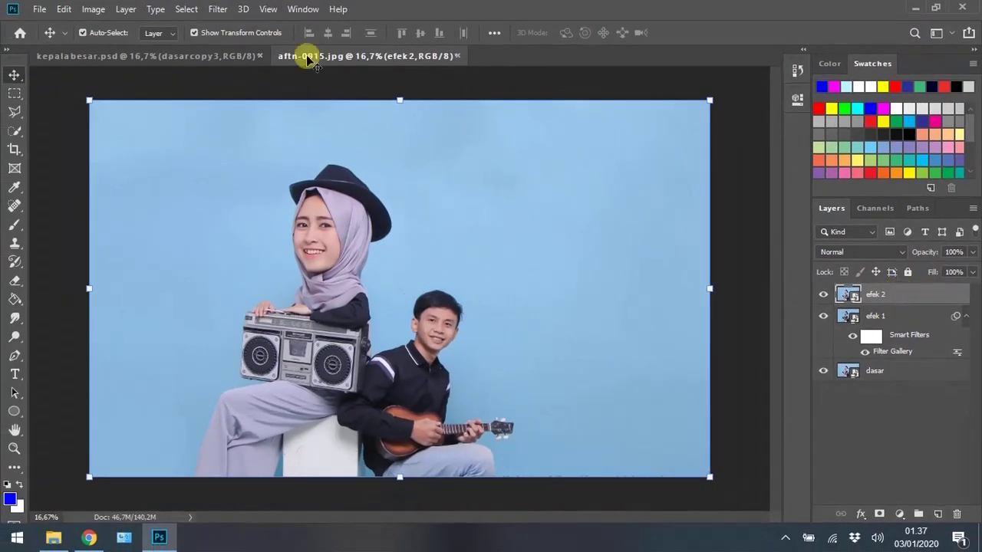
click(217, 10)
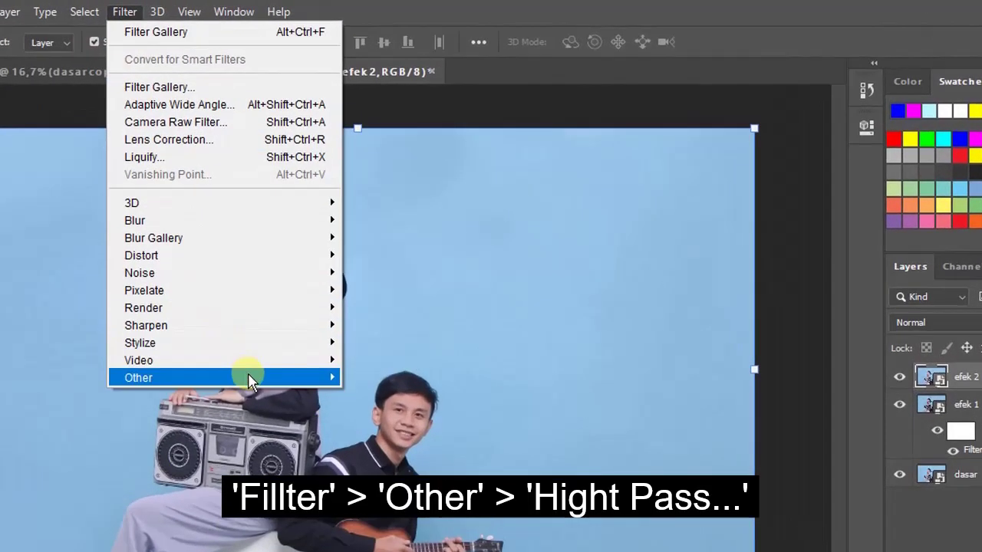
mouse_move(316, 298)
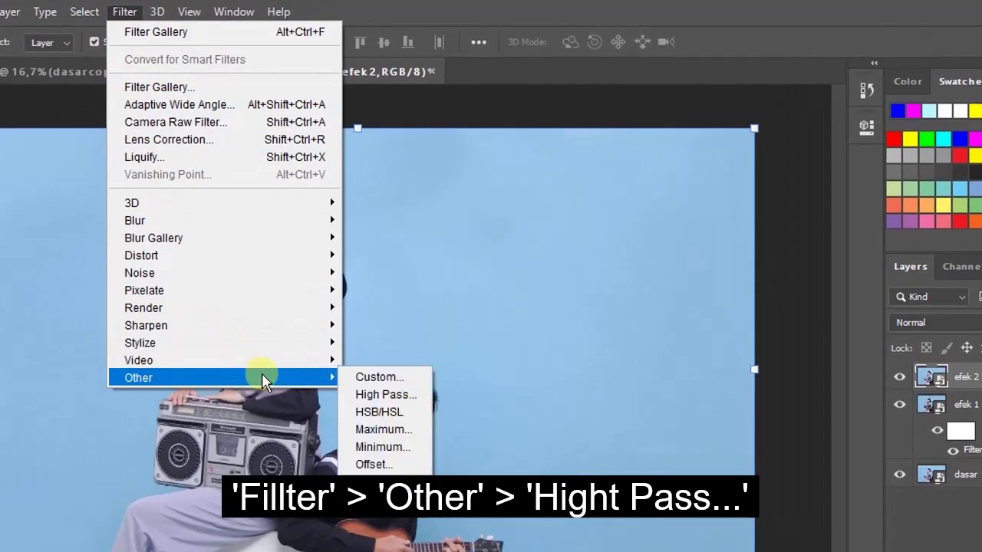
click(388, 394)
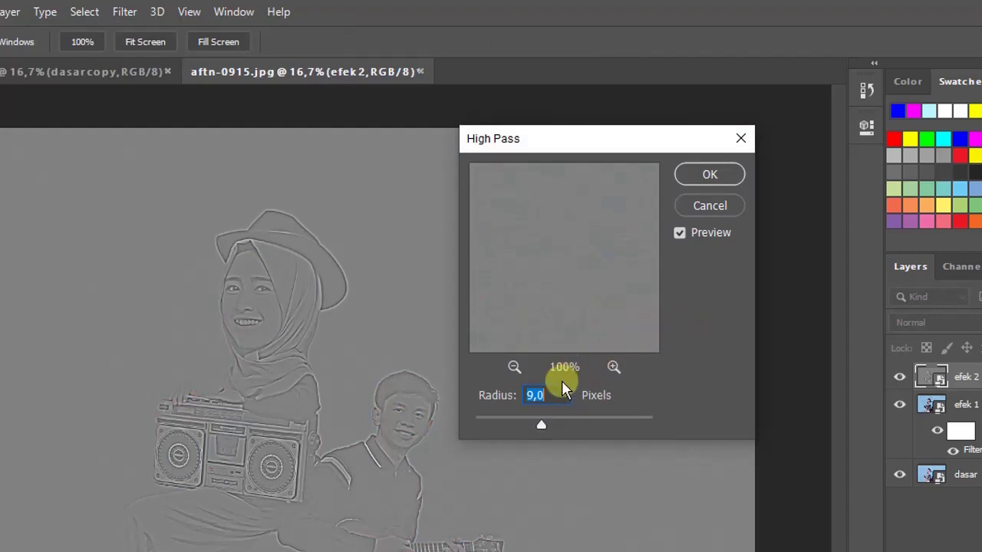
- Apply High Pass to efek 2 with a radius of 6 pixels and set the layer's blend mode to Linear Light
mouse_move(542, 427)
mouse_down()
mouse_move(568, 423)
mouse_move(538, 423)
mouse_up()
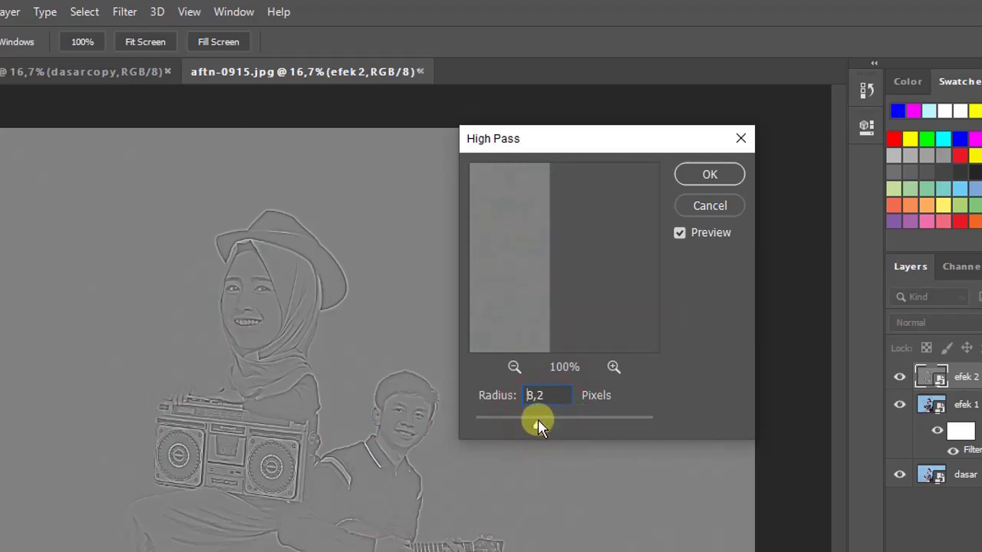
double_click(552, 393)
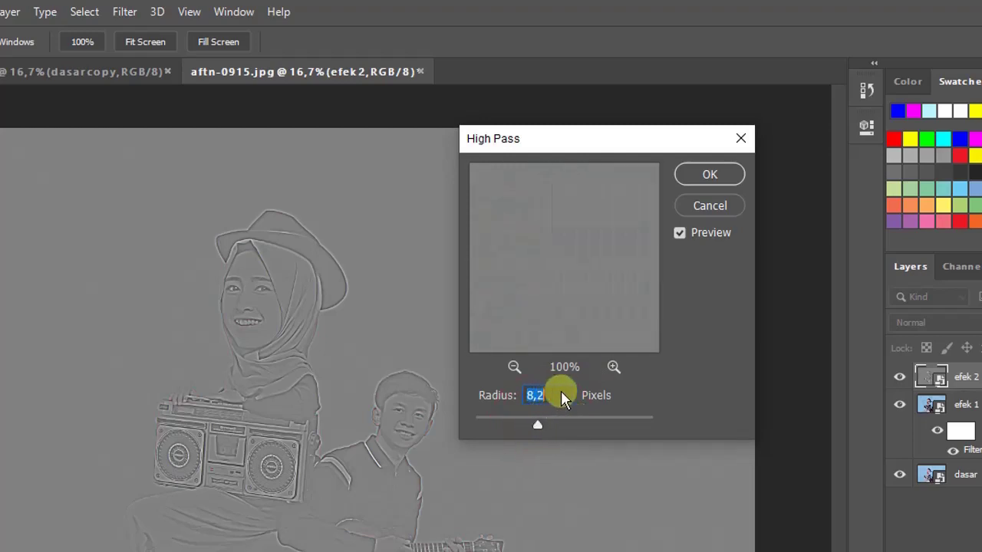
text(6)
click(707, 176)
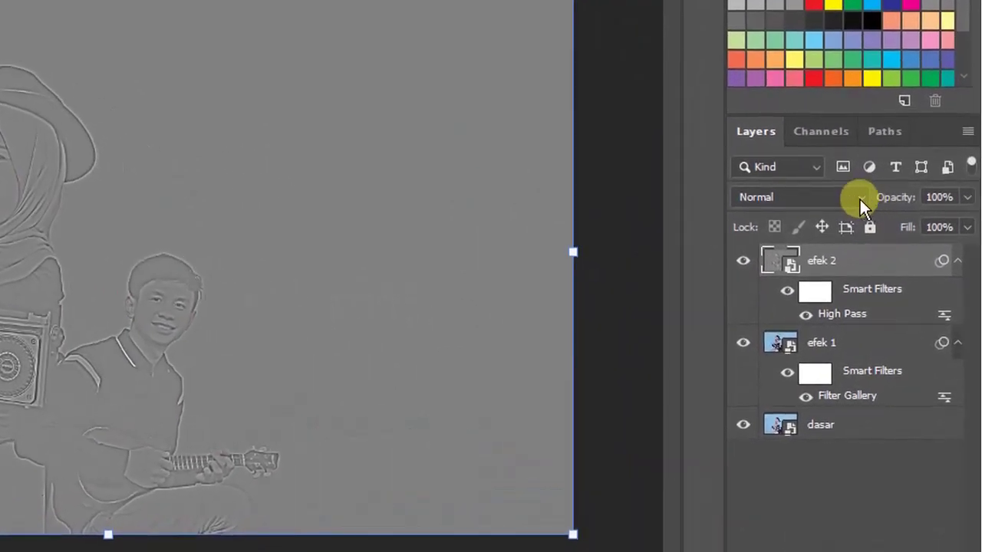
click(858, 197)
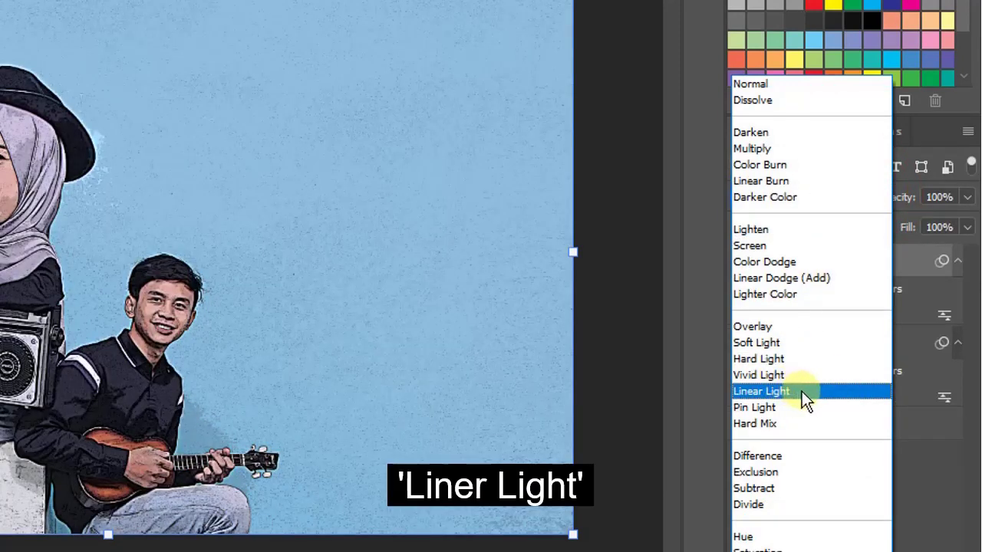
click(802, 392)
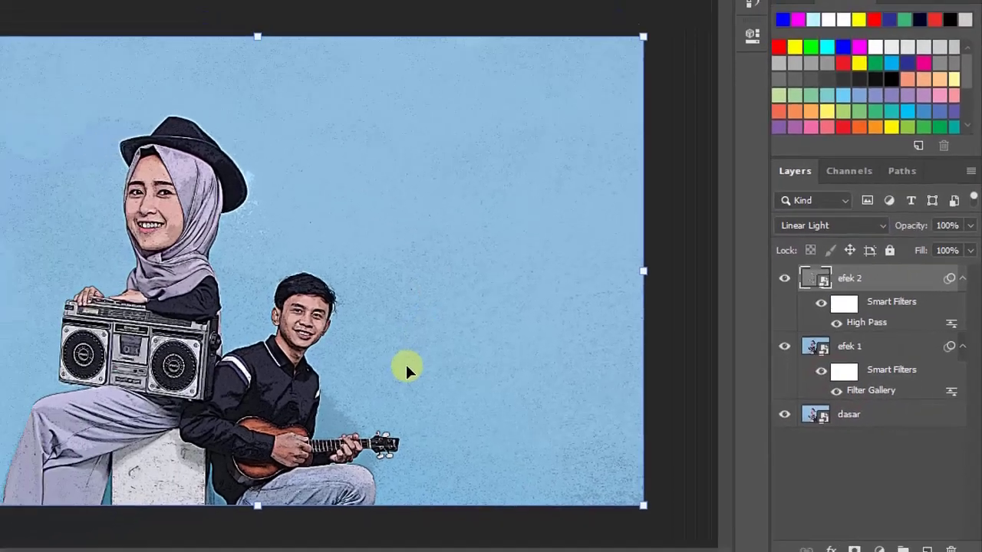